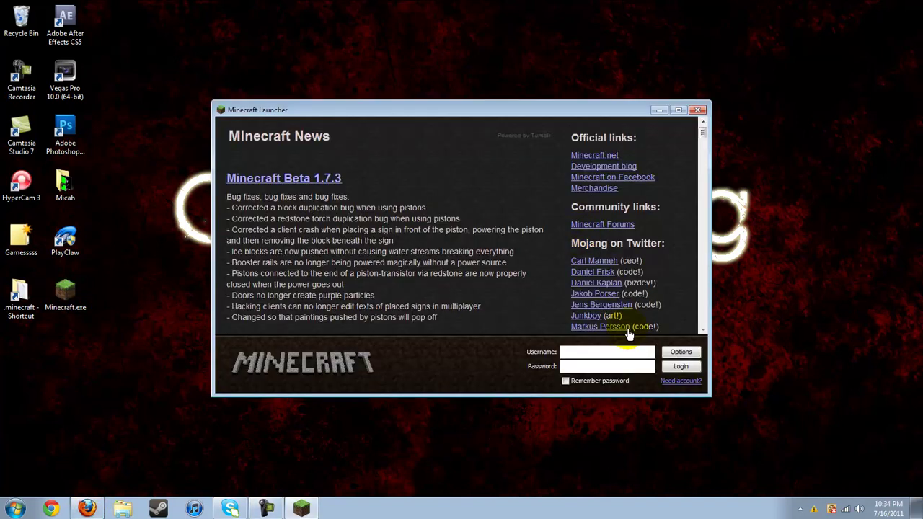
# Step: Log in from the launcher and select the New World save under Singleplayer
pyautogui.click(680, 366)
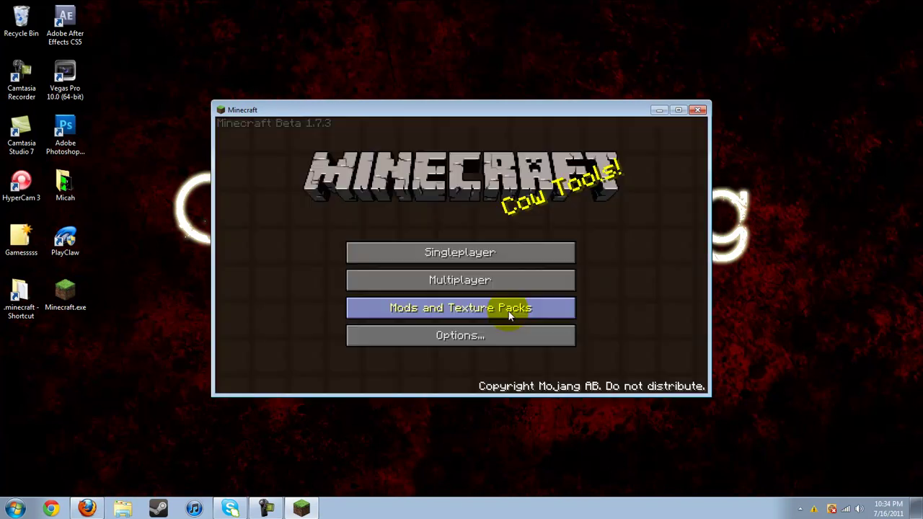
pyautogui.click(445, 253)
pyautogui.click(403, 200)
# Step: Load New World, then open and close the wooden door
pyautogui.click(420, 342)
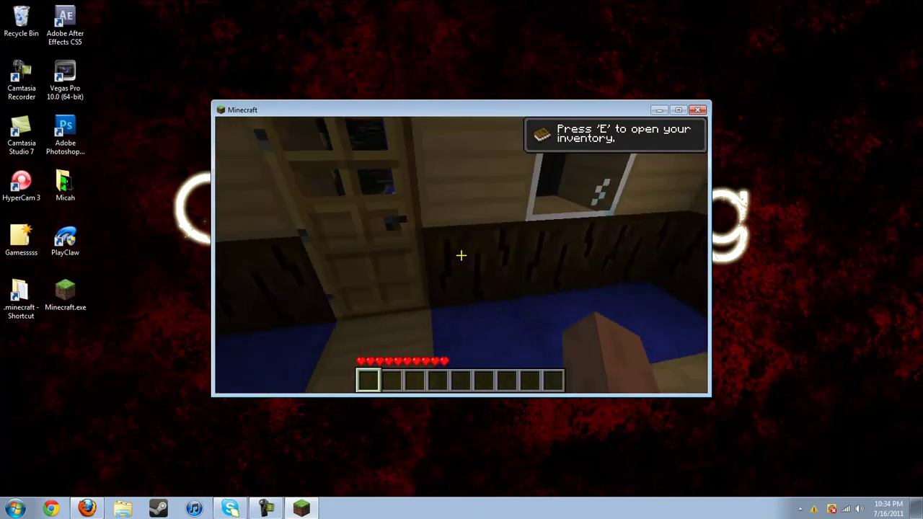
pyautogui.rightClick(462, 256)
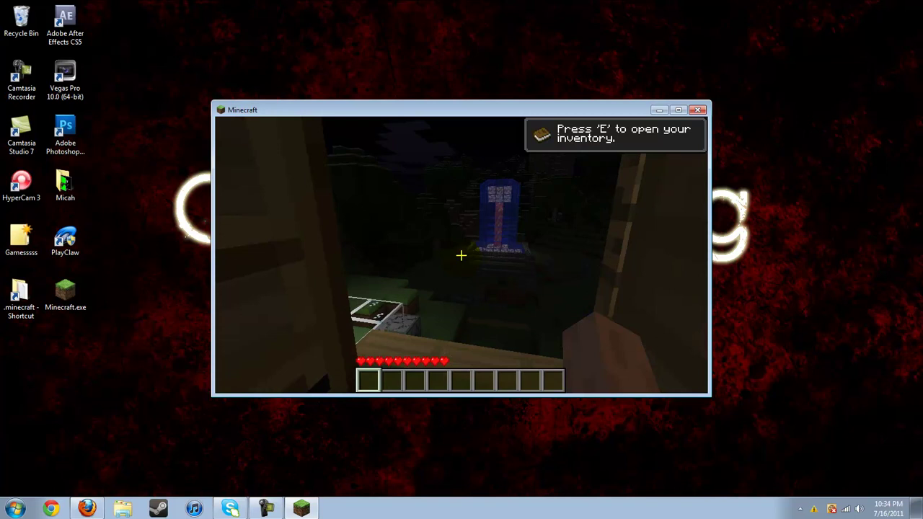
pyautogui.rightClick(462, 255)
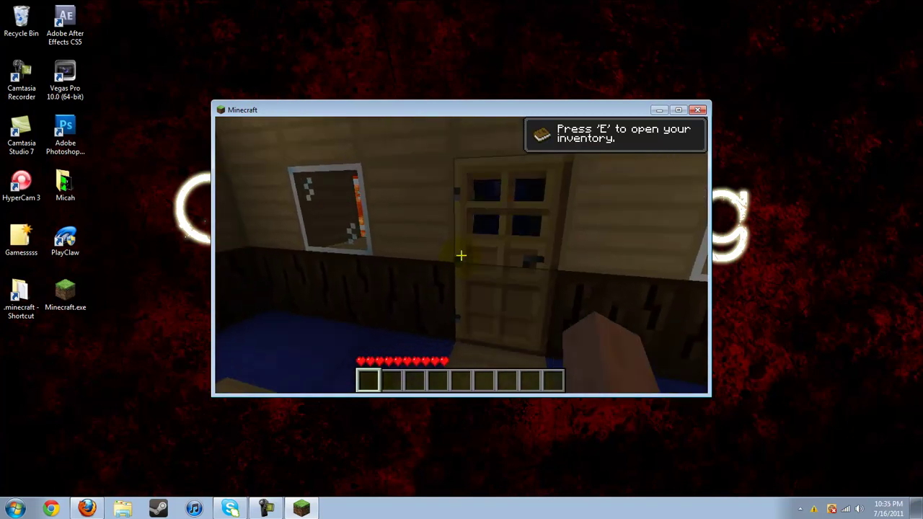
# Step: View the empty inventory, then save and quit to the title screen
pyautogui.press('e')
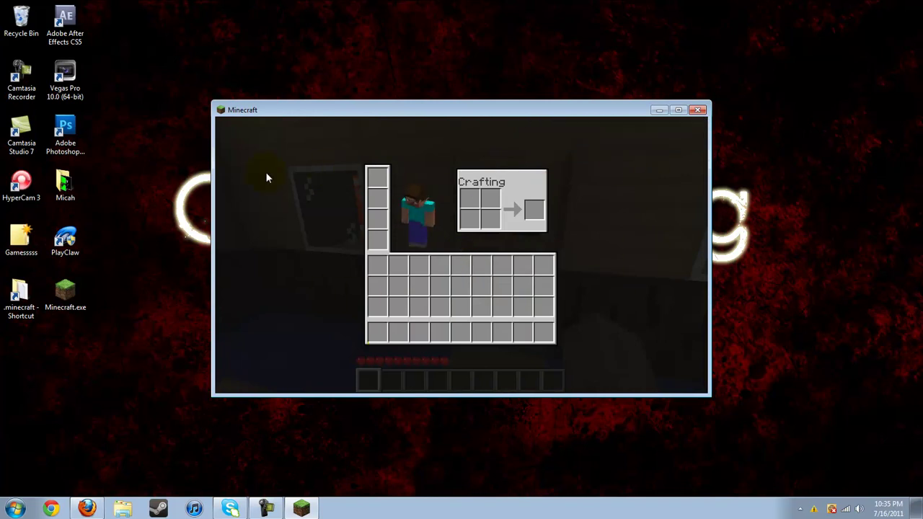
pyautogui.press('e')
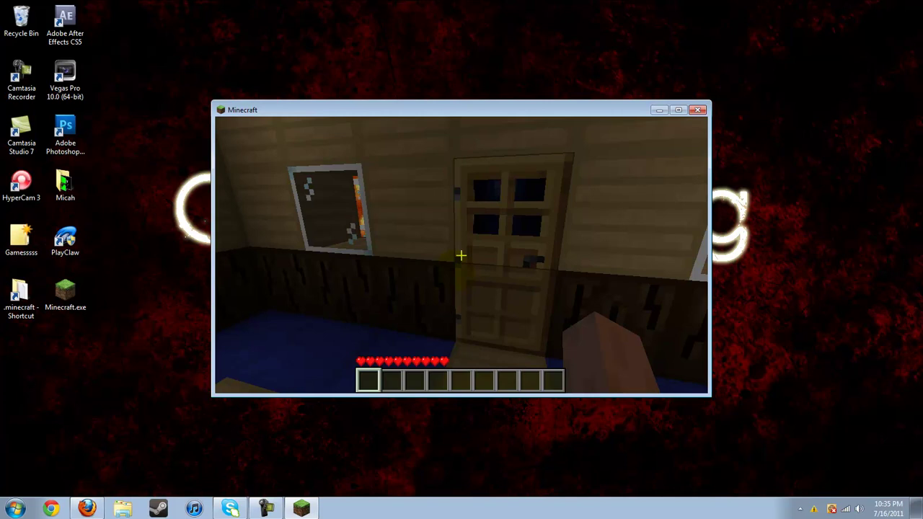
pyautogui.press('Escape')
pyautogui.click(469, 316)
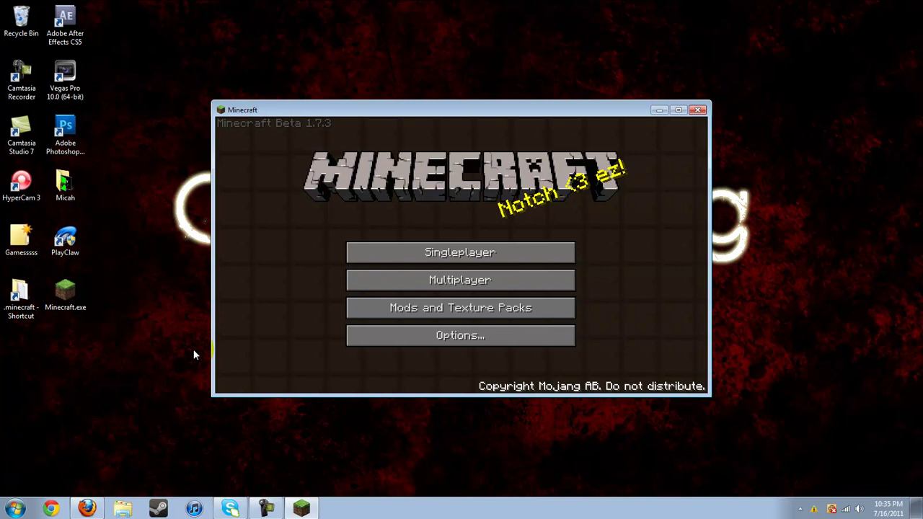
# Step: Close Minecraft and bring up the minecraftforum.net news page in Firefox
pyautogui.click(697, 109)
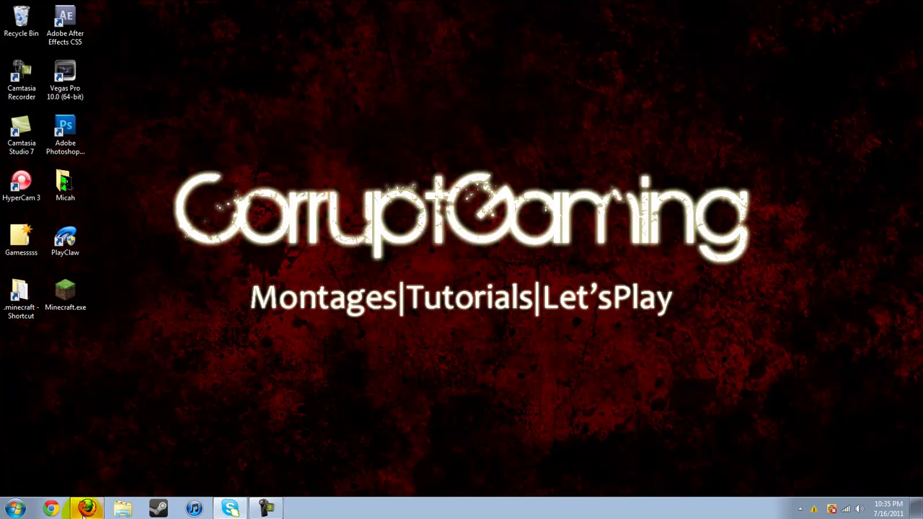
pyautogui.click(85, 510)
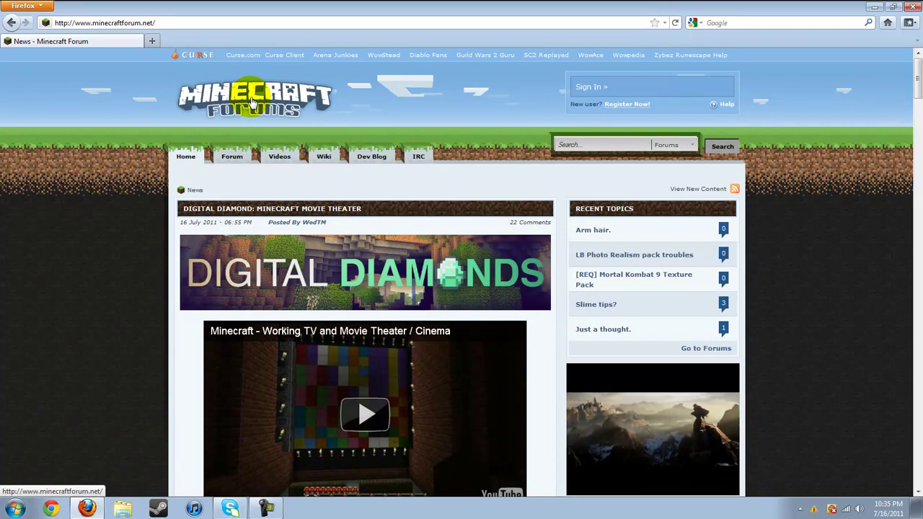
pyautogui.scroll(-5, 554, 209)
pyautogui.scroll(-5, 554, 210)
pyautogui.scroll(5, 554, 209)
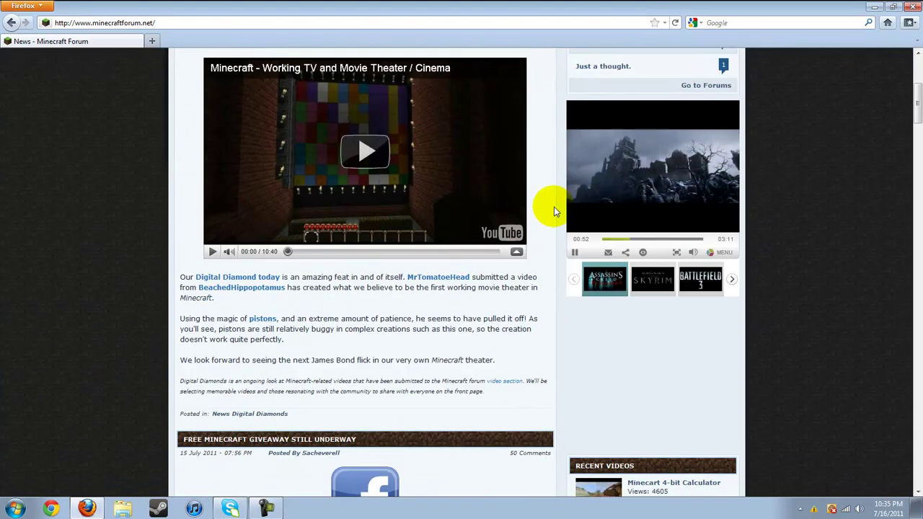
pyautogui.scroll(3, 559, 207)
pyautogui.scroll(-2, 558, 207)
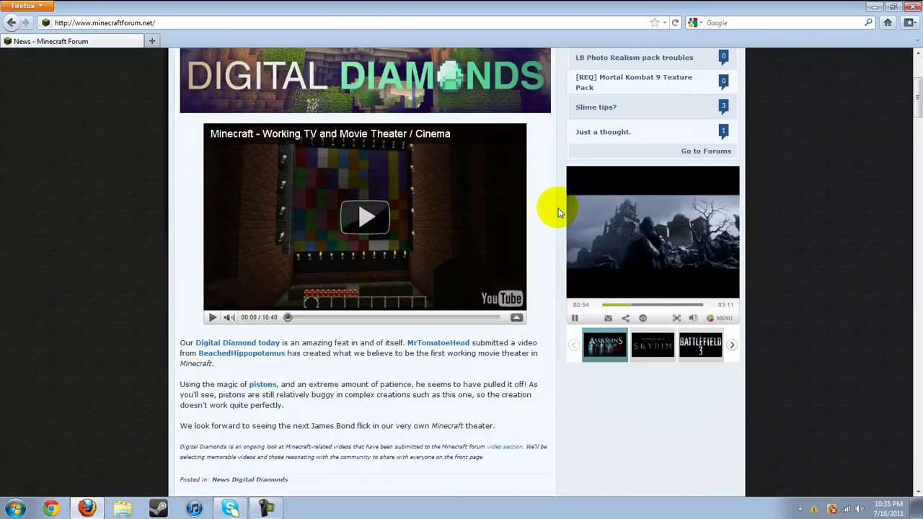
pyautogui.scroll(-5, 558, 207)
# Step: Scroll through the forum's news posts, then minimize Firefox to show the desktop
pyautogui.scroll(-5, 559, 208)
pyautogui.scroll(-1, 559, 208)
pyautogui.scroll(-6, 558, 207)
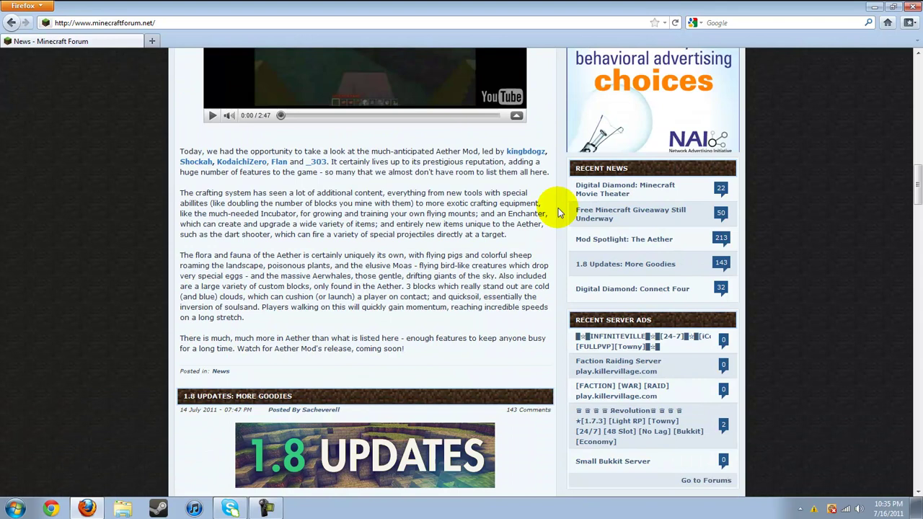
pyautogui.scroll(-6, 559, 211)
pyautogui.scroll(-6, 566, 211)
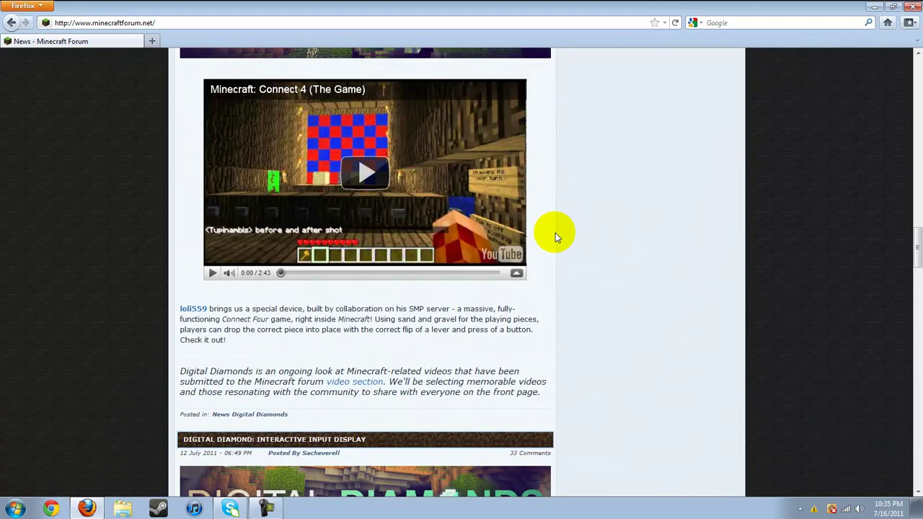
pyautogui.scroll(15, 555, 233)
pyautogui.scroll(8, 572, 246)
pyautogui.scroll(5, 446, 295)
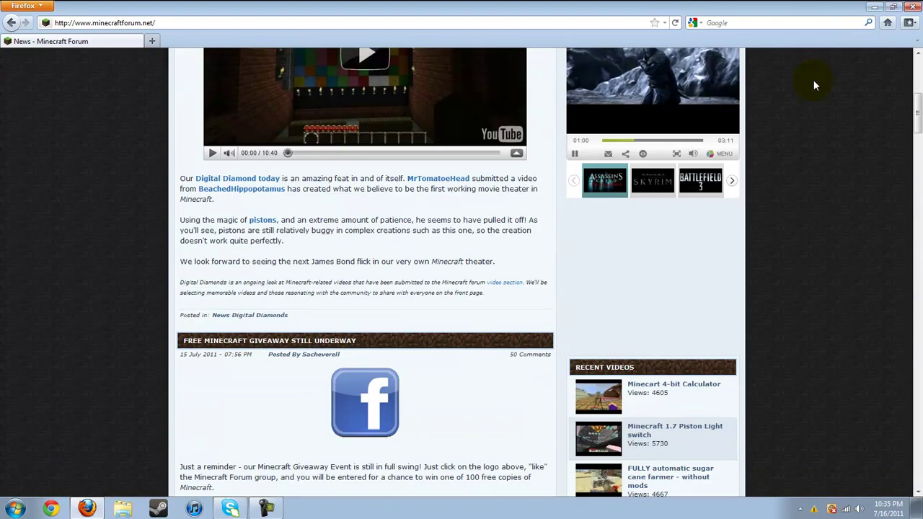
pyautogui.click(871, 8)
# Step: Move the SinglePlayerCommands and TooManyItems zips from Downloads onto the desktop
pyautogui.click(14, 509)
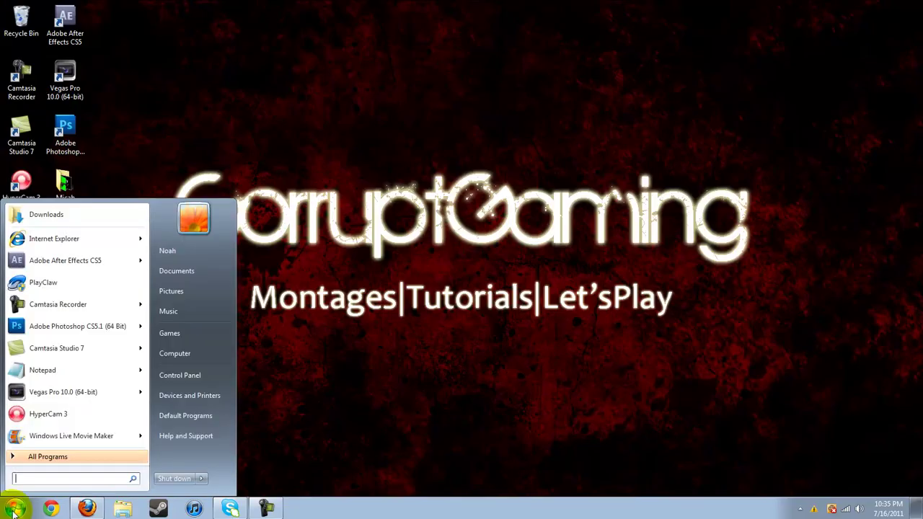
pyautogui.click(44, 213)
pyautogui.moveTo(392, 226); pyautogui.dragTo(505, 138)
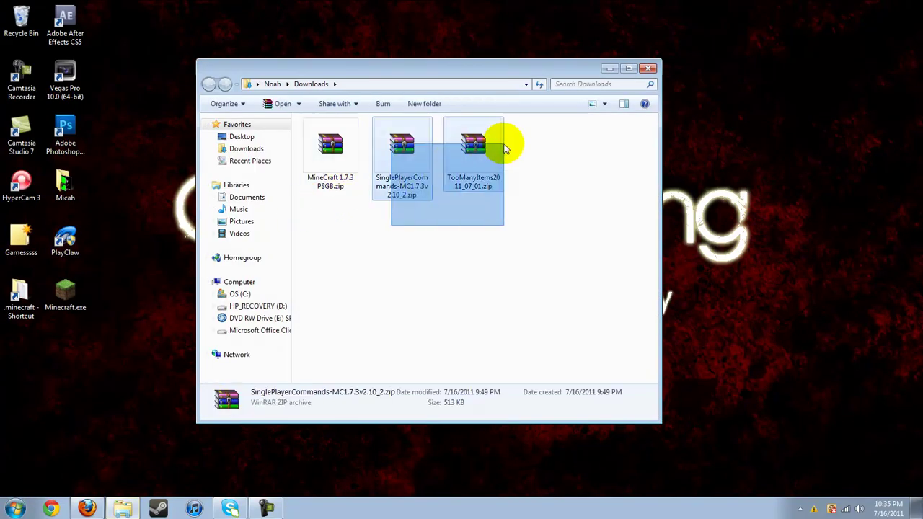
pyautogui.moveTo(767, 119); pyautogui.dragTo(767, 119)
pyautogui.click(648, 68)
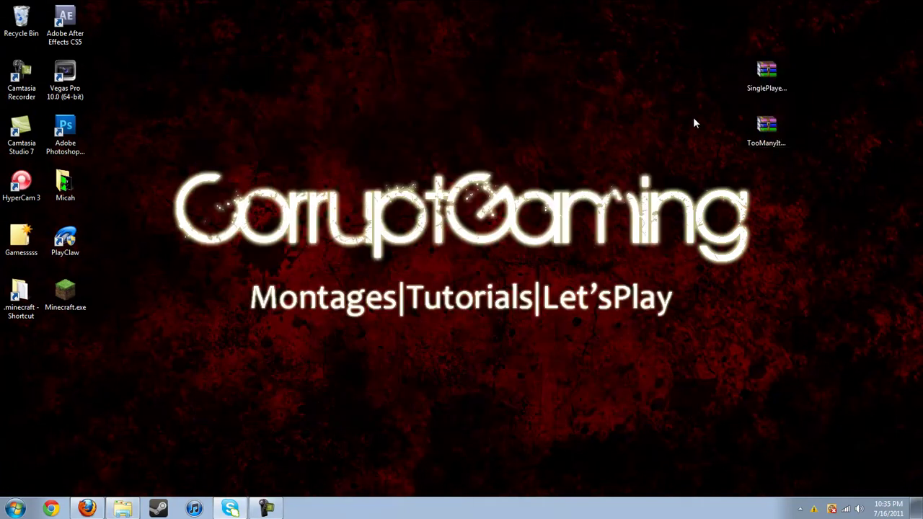
# Step: Arrange the two mod zip icons together at the top of the desktop
pyautogui.moveTo(761, 79)
pyautogui.mouseDown()
pyautogui.moveTo(754, 70)
pyautogui.moveTo(388, 148)
pyautogui.mouseUp()
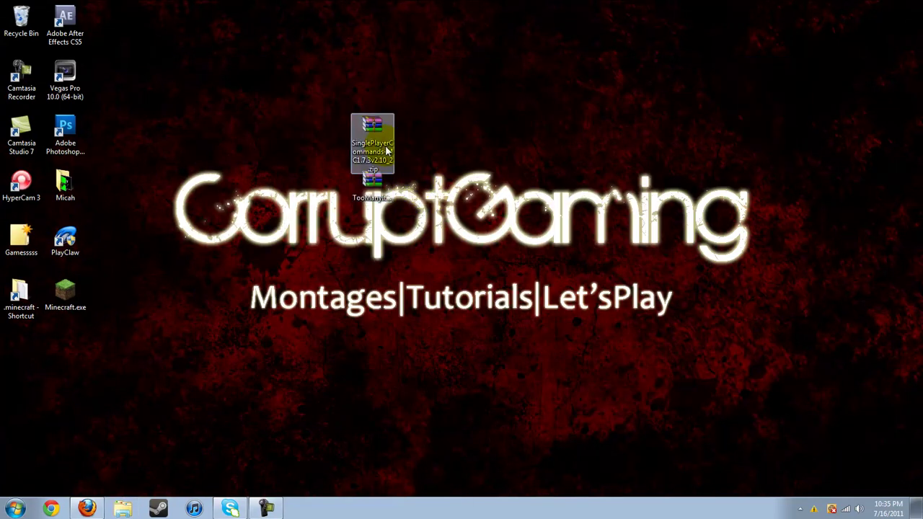
pyautogui.moveTo(304, 95); pyautogui.dragTo(446, 311)
pyautogui.moveTo(368, 137)
pyautogui.mouseDown()
pyautogui.moveTo(356, 143)
pyautogui.moveTo(137, 40)
pyautogui.mouseUp()
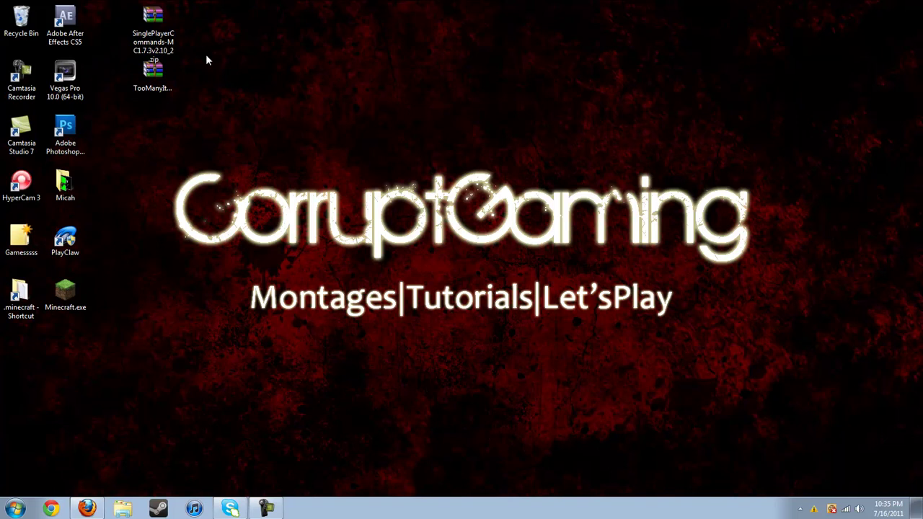
pyautogui.moveTo(90, 18); pyautogui.dragTo(186, 137)
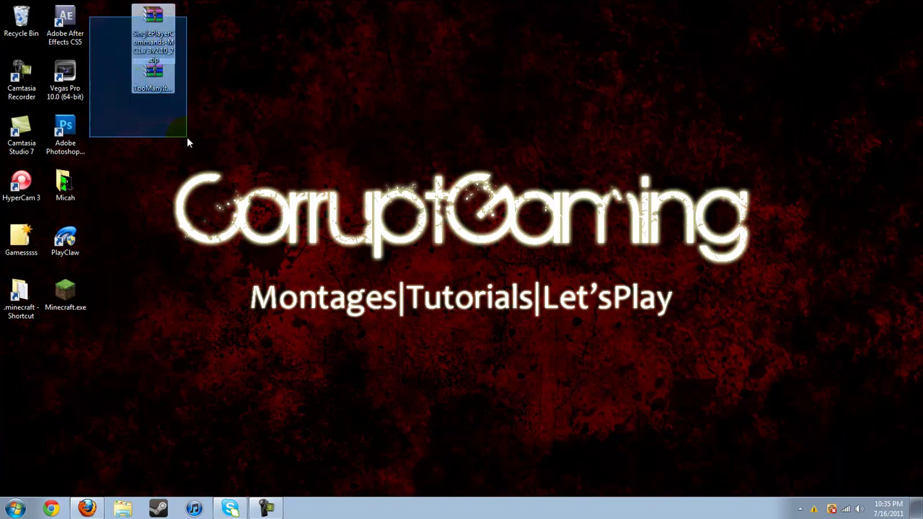
pyautogui.click(218, 30)
# Step: Open TooManyItems2011_07_01.zip in WinRAR, dismiss the licence reminder, and review its class files
pyautogui.doubleClick(119, 79)
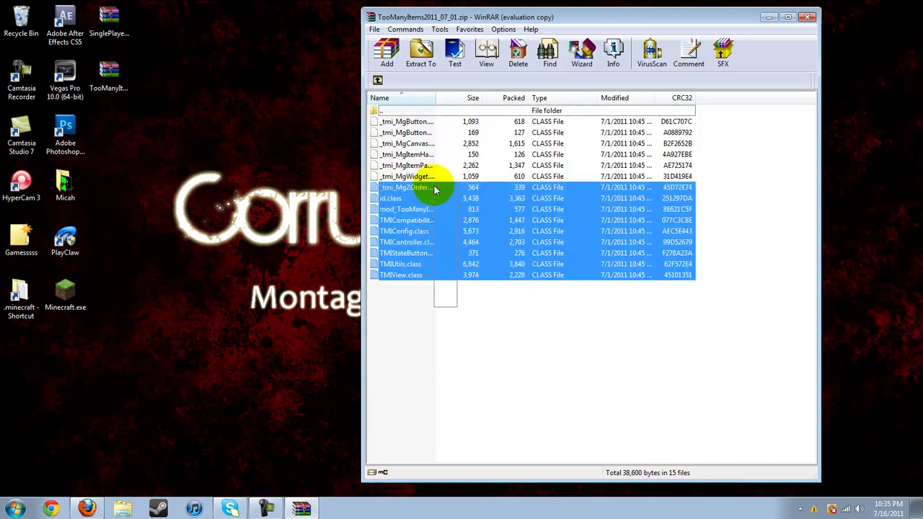
pyautogui.moveTo(488, 282); pyautogui.dragTo(393, 141)
pyautogui.click(635, 251)
pyautogui.moveTo(490, 302); pyautogui.dragTo(397, 129)
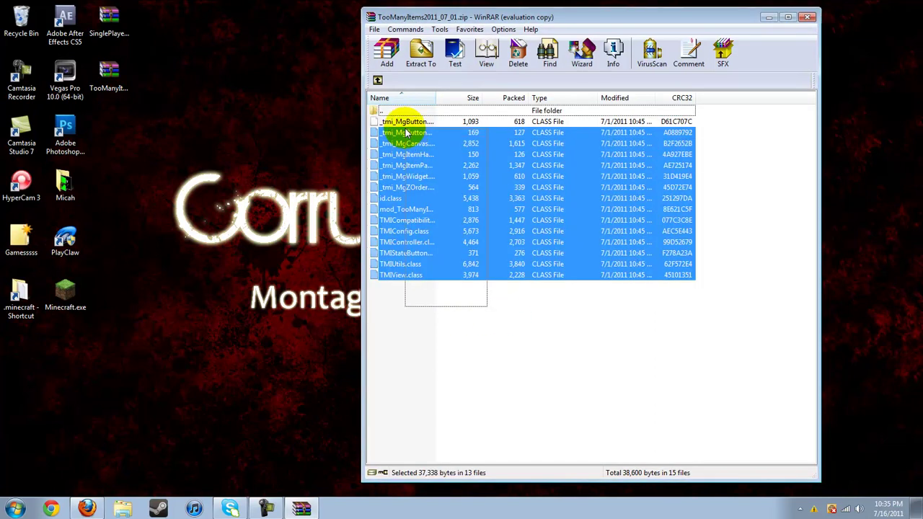
pyautogui.click(523, 330)
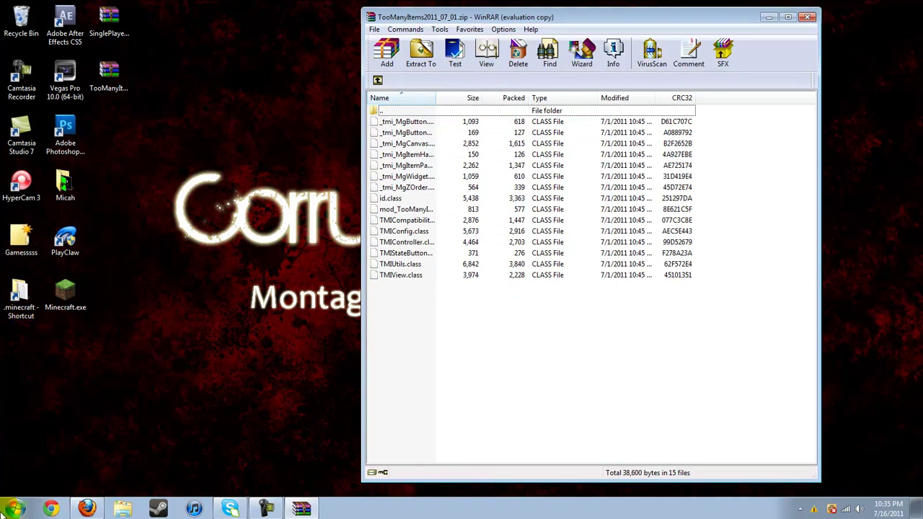
# Step: Use the Run command with %appdata% to open the AppData Roaming folder
pyautogui.click(4, 512)
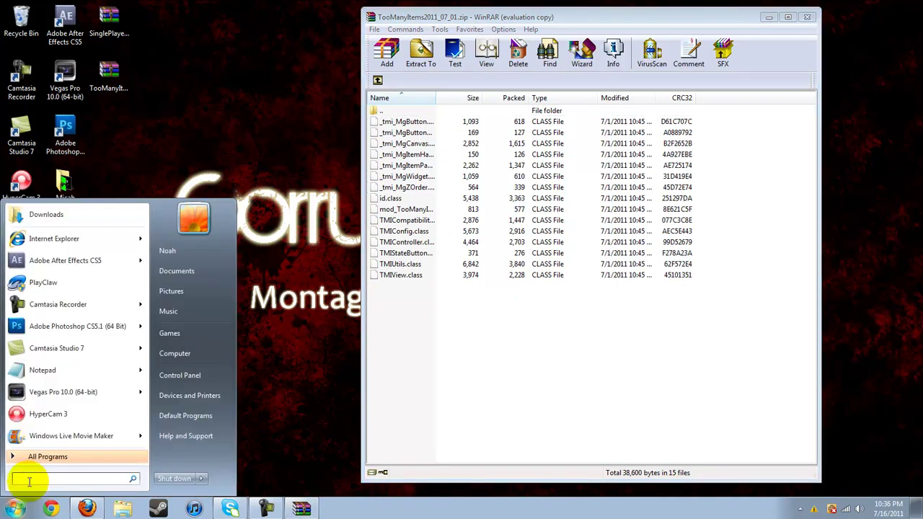
pyautogui.write('run')
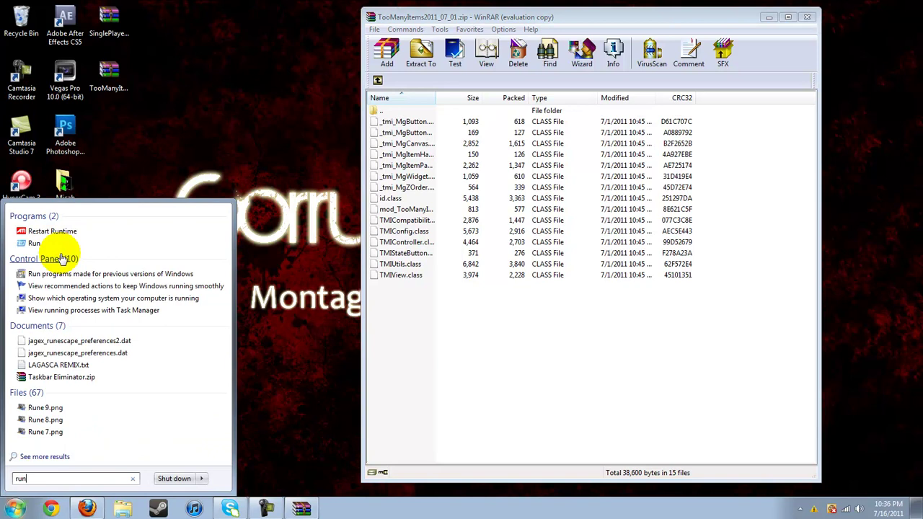
pyautogui.click(35, 245)
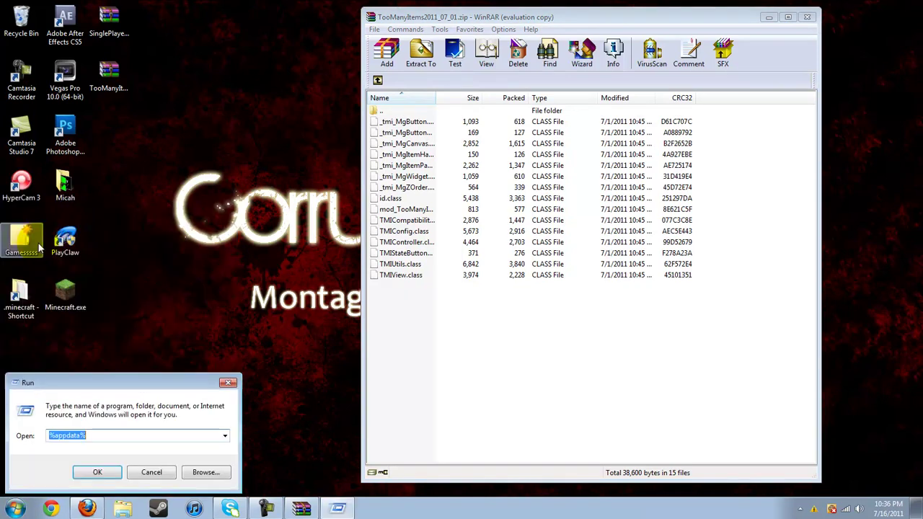
pyautogui.click(109, 475)
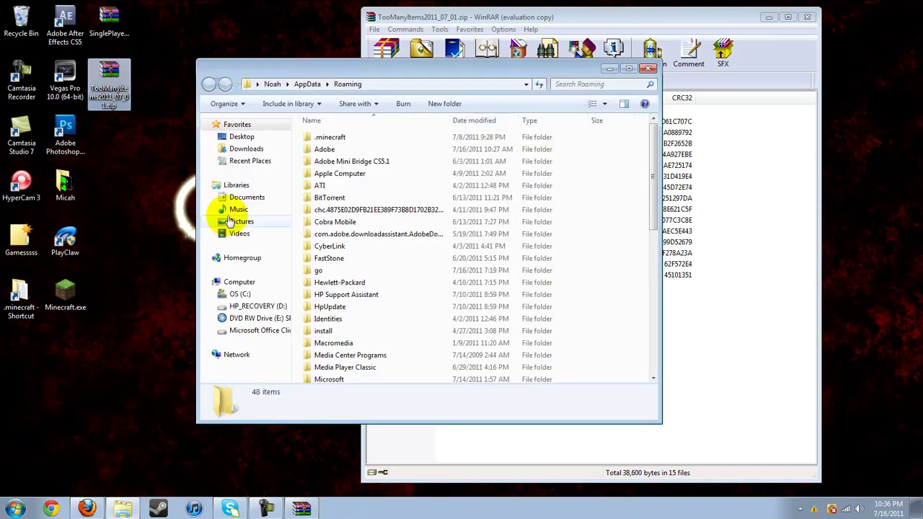
# Step: Open .minecraft\bin and snap it left, with the TooManyItems archive on the right
pyautogui.click(346, 137)
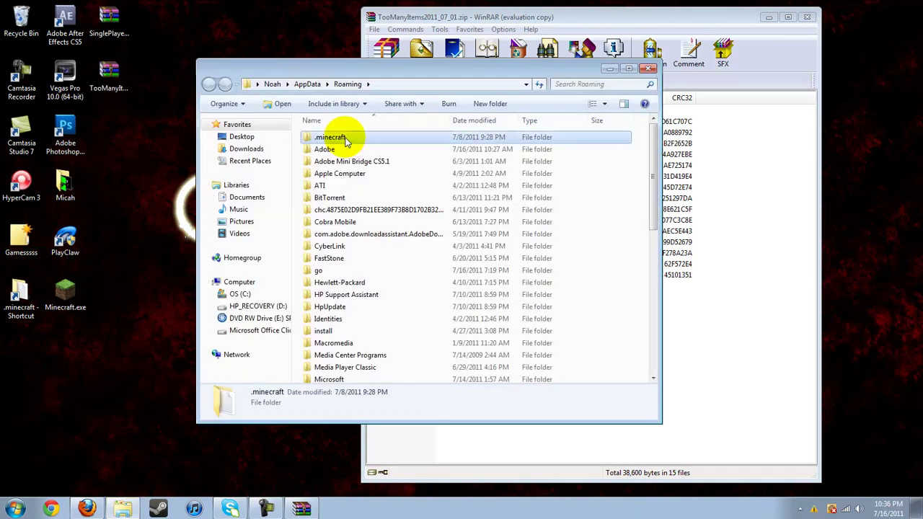
pyautogui.doubleClick(347, 139)
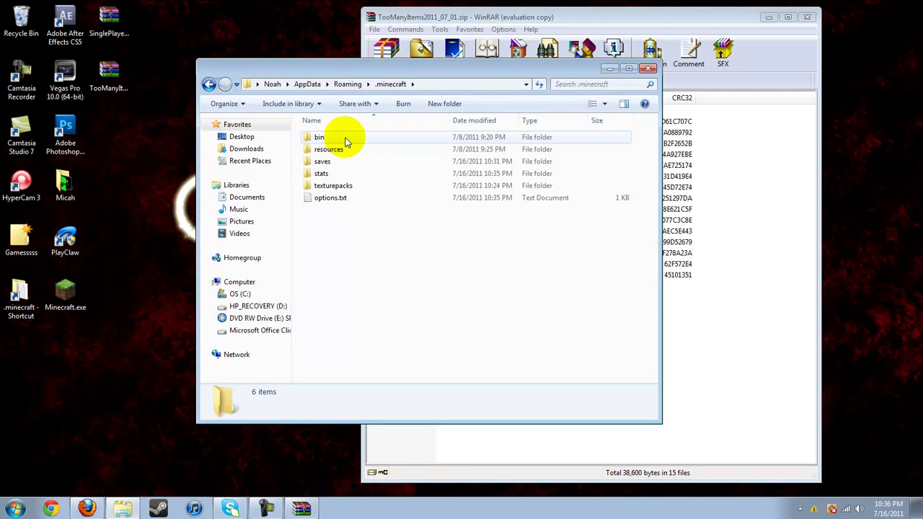
pyautogui.doubleClick(346, 139)
pyautogui.moveTo(406, 72); pyautogui.dragTo(6, 86)
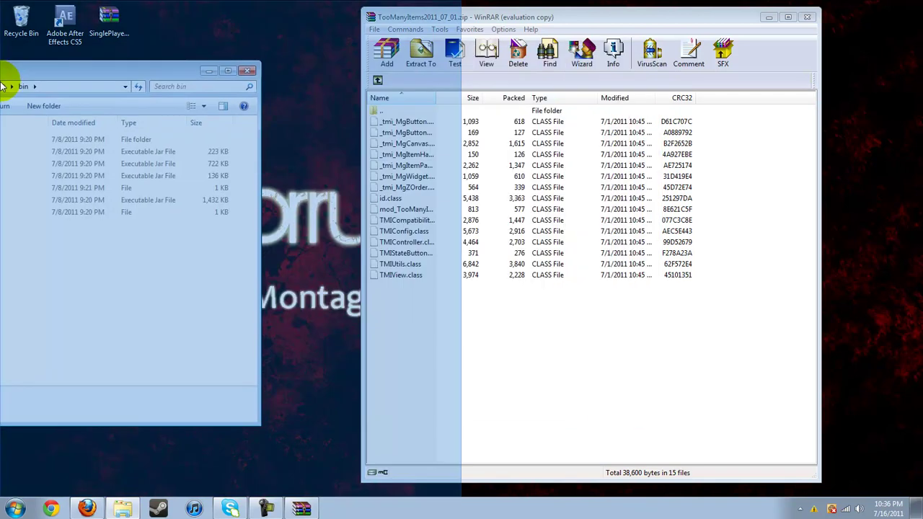
pyautogui.moveTo(571, 30); pyautogui.dragTo(920, 17)
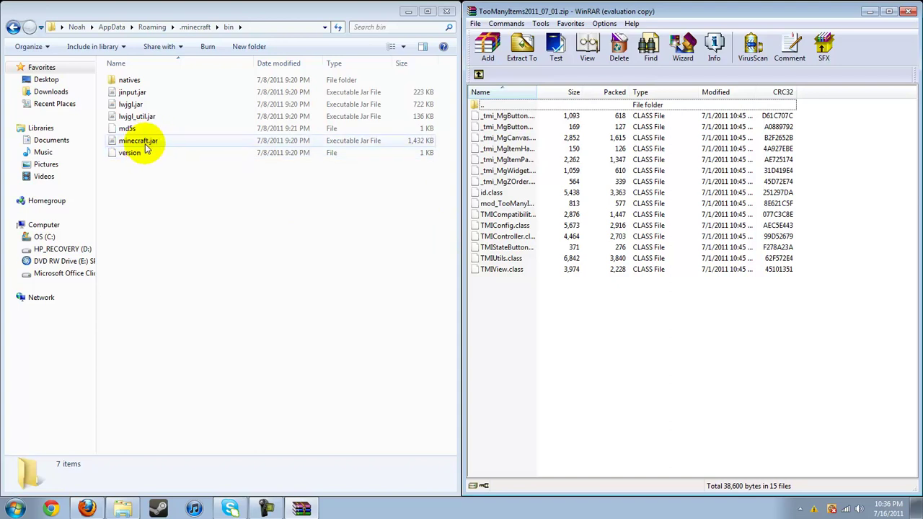
# Step: Open minecraft.jar with WinRAR archiver, dismiss the licence nag, and move its window aside
pyautogui.rightClick(131, 142)
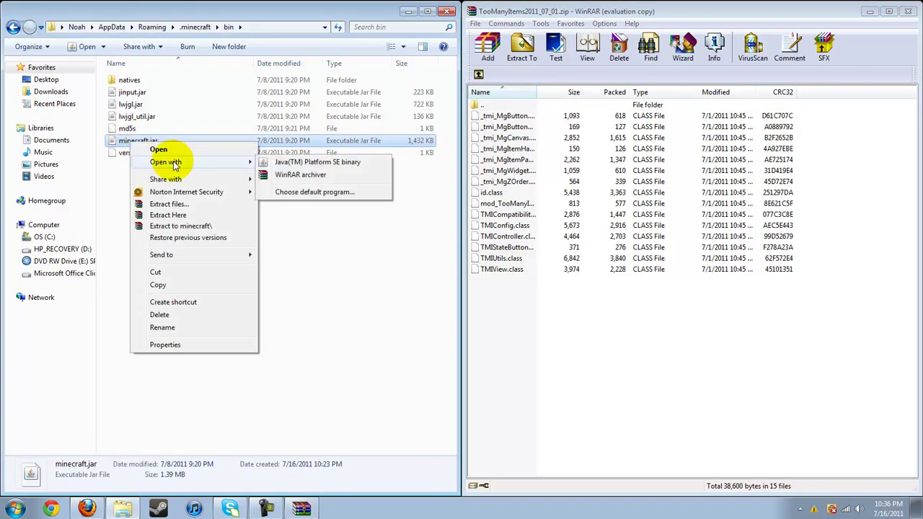
pyautogui.moveTo(166, 162)
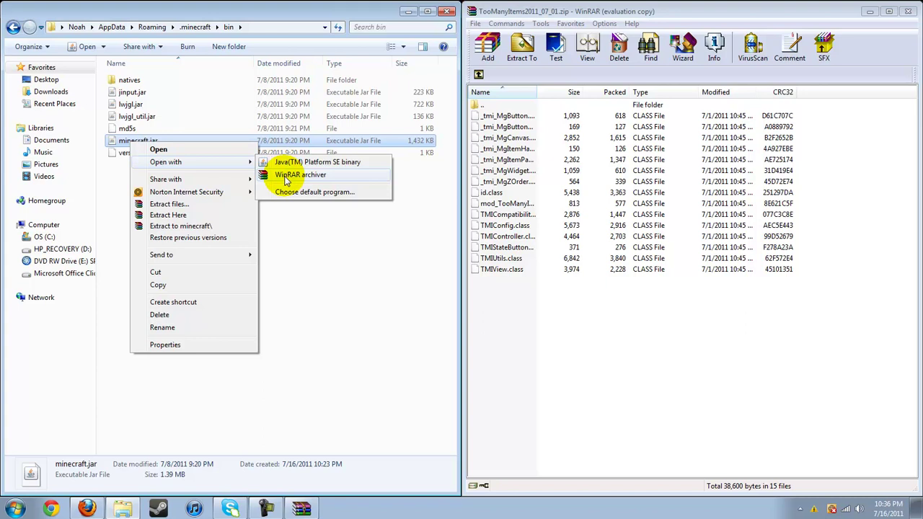
pyautogui.click(296, 175)
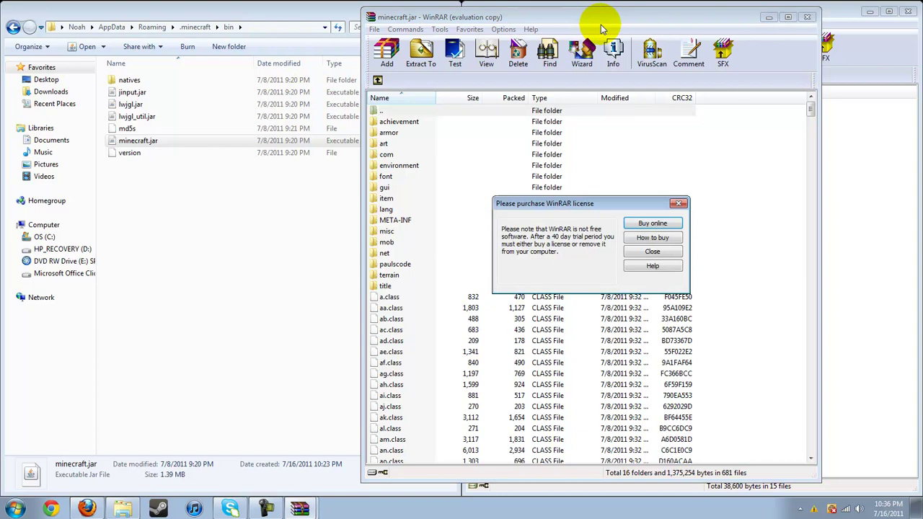
pyautogui.click(646, 251)
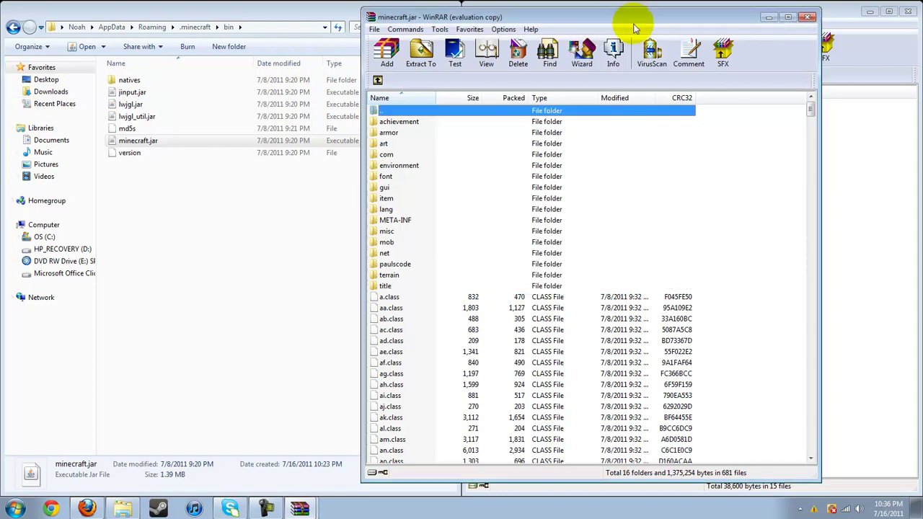
pyautogui.moveTo(644, 20); pyautogui.dragTo(313, 16)
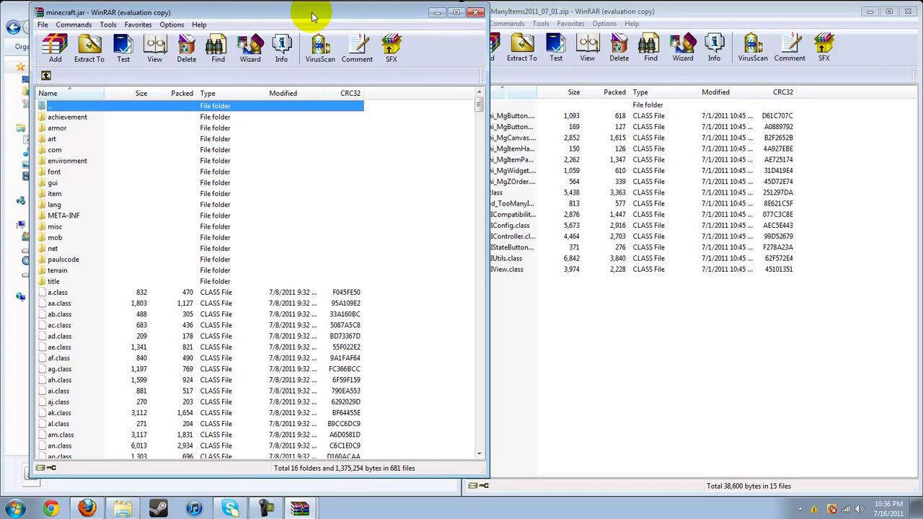
pyautogui.moveTo(315, 13); pyautogui.dragTo(308, 57)
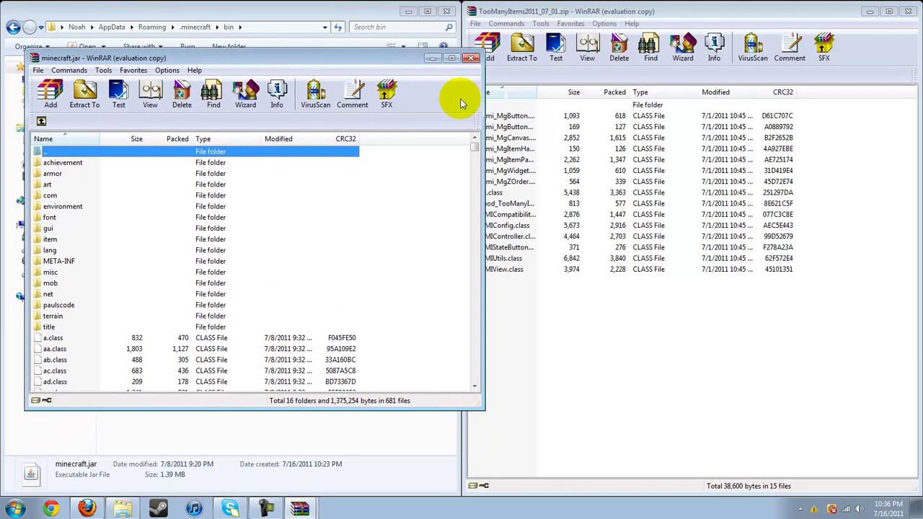
# Step: Add all TooManyItems class files into minecraft.jar
pyautogui.click(669, 330)
pyautogui.moveTo(669, 330)
pyautogui.mouseDown()
pyautogui.moveTo(576, 116)
pyautogui.moveTo(339, 230)
pyautogui.mouseUp()
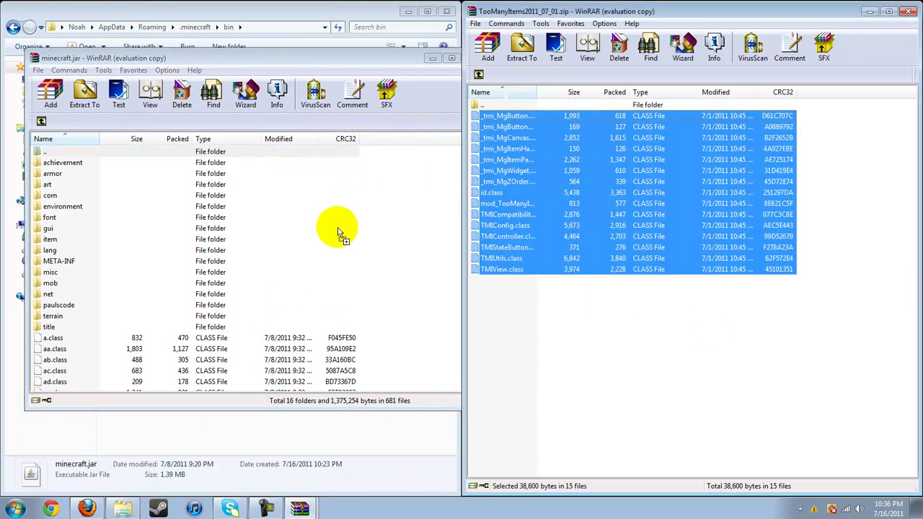
pyautogui.click(249, 330)
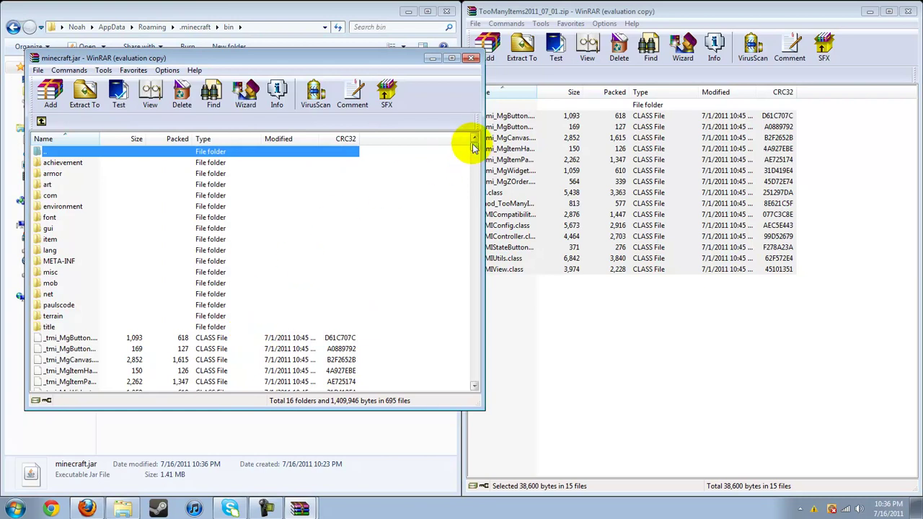
pyautogui.moveTo(473, 148)
pyautogui.mouseDown()
pyautogui.moveTo(464, 282)
pyautogui.moveTo(474, 365)
pyautogui.moveTo(464, 154)
pyautogui.moveTo(474, 144)
pyautogui.mouseUp()
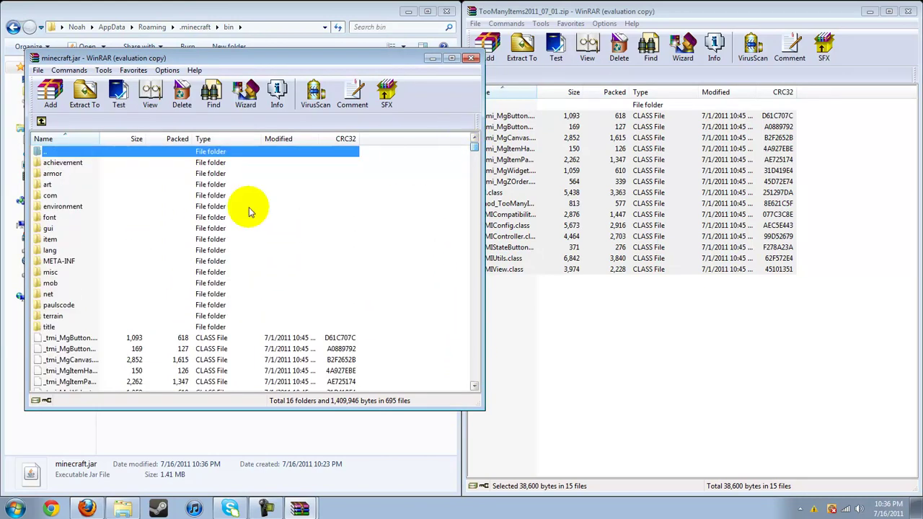
# Step: Delete the META-INF folder from minecraft.jar
pyautogui.click(57, 261)
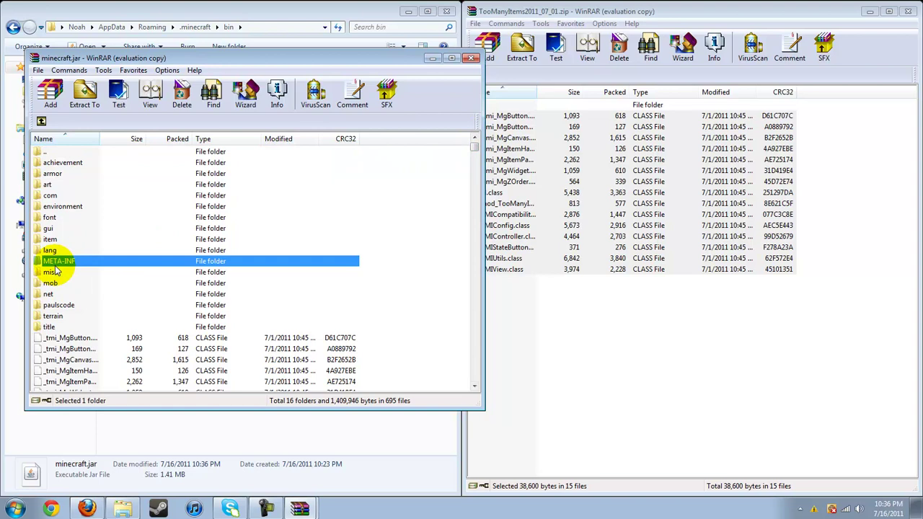
pyautogui.press('Delete')
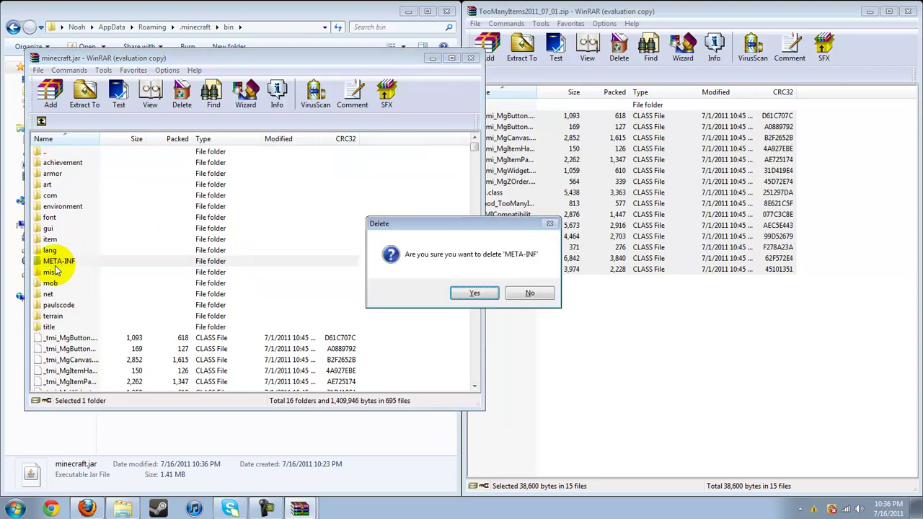
pyautogui.press('Return')
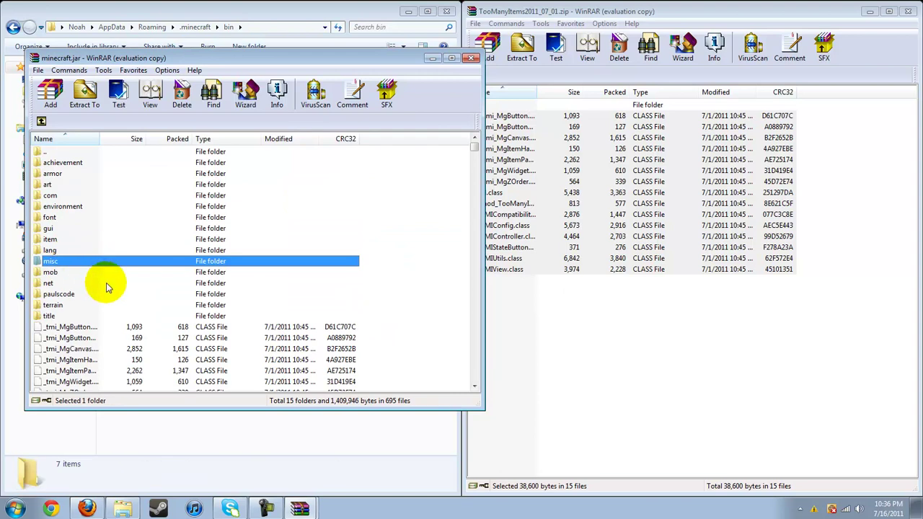
# Step: Close TooManyItems and bin, snapping minecraft.jar right and the SinglePlayerCommands zip left
pyautogui.click(908, 12)
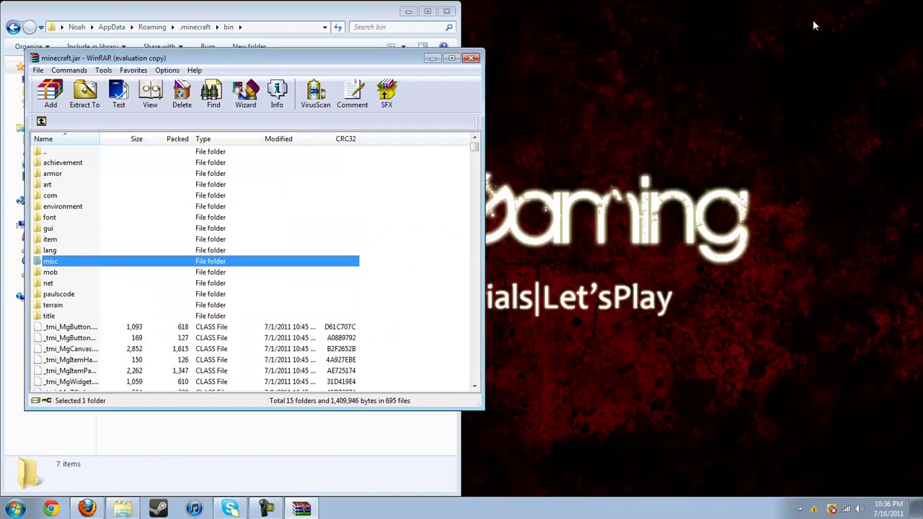
pyautogui.click(446, 12)
pyautogui.moveTo(412, 52); pyautogui.dragTo(411, 57)
pyautogui.press('super+Right')
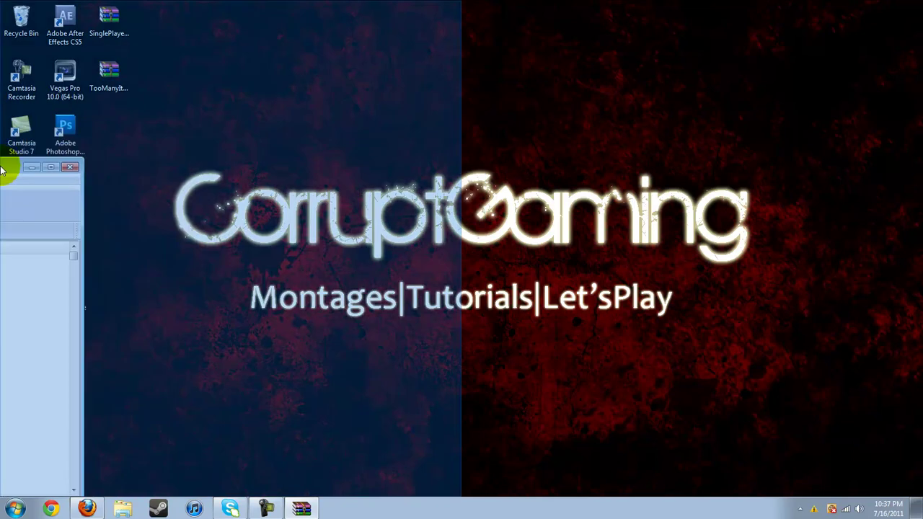
pyautogui.doubleClick(120, 23)
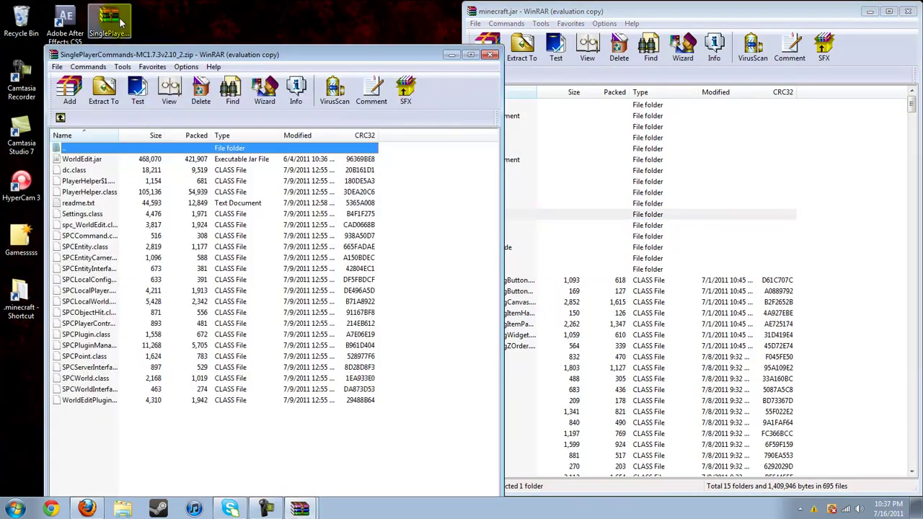
pyautogui.press('super+Left')
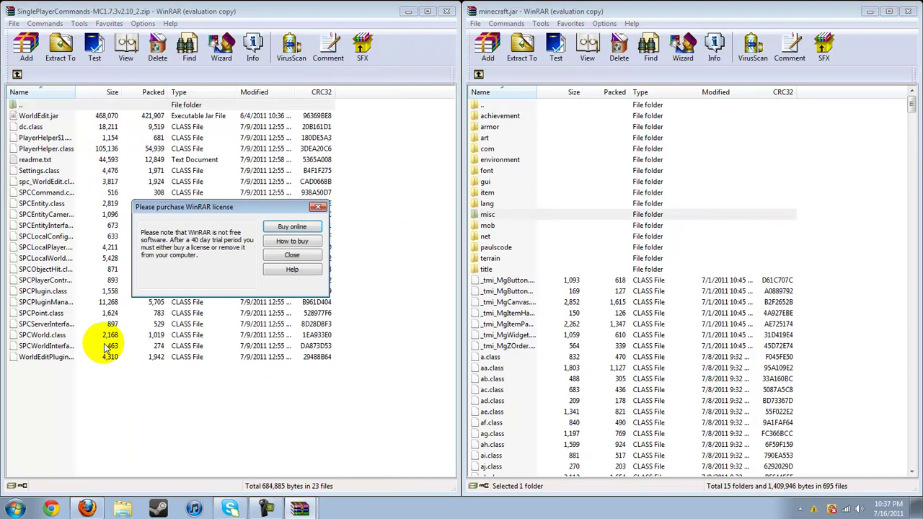
pyautogui.click(307, 245)
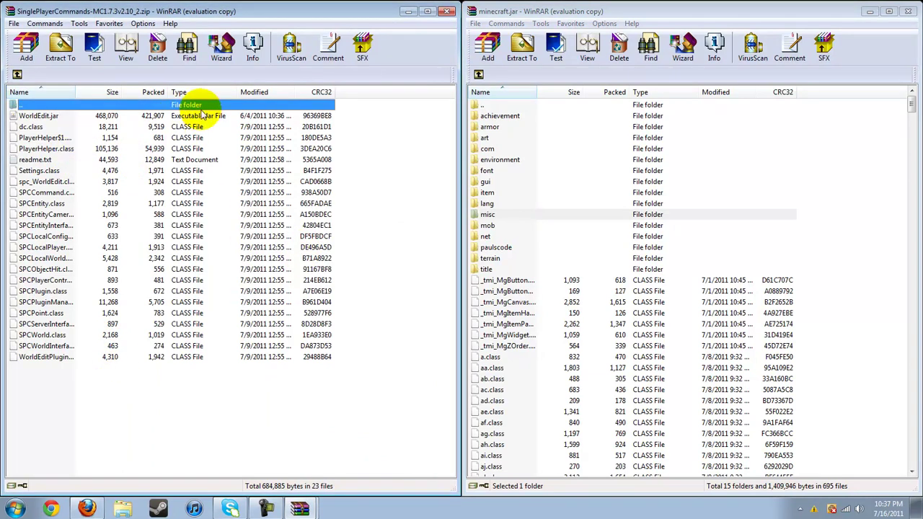
# Step: Copy readme.txt to the desktop and delete it from the SinglePlayerCommands archive
pyautogui.moveTo(193, 392); pyautogui.dragTo(154, 134)
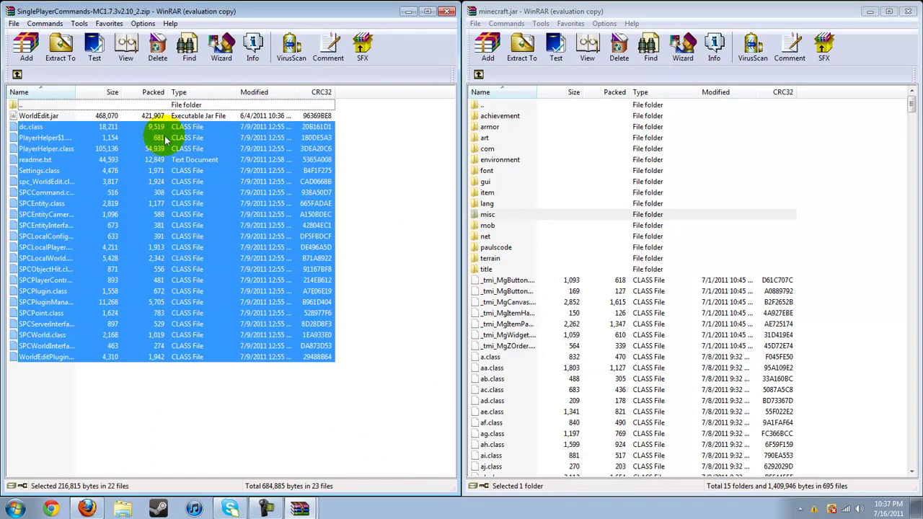
pyautogui.click(126, 162)
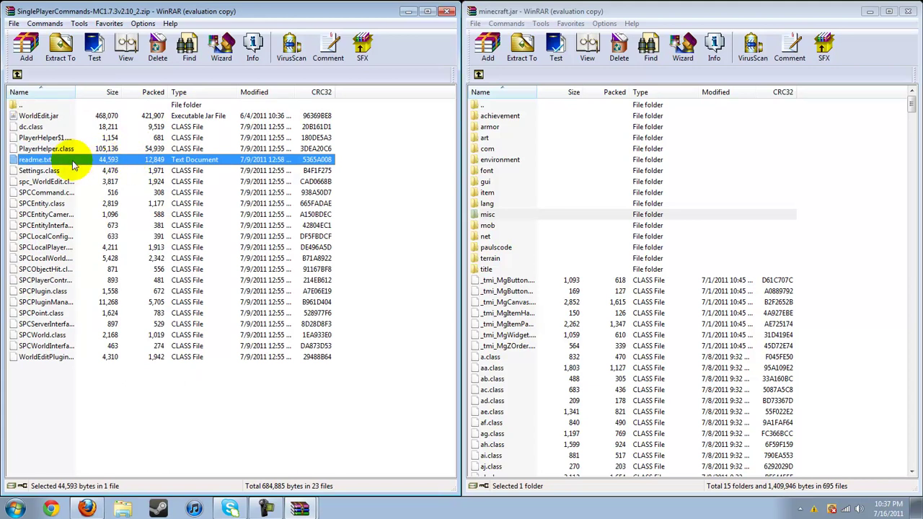
pyautogui.moveTo(250, 8); pyautogui.dragTo(326, 36)
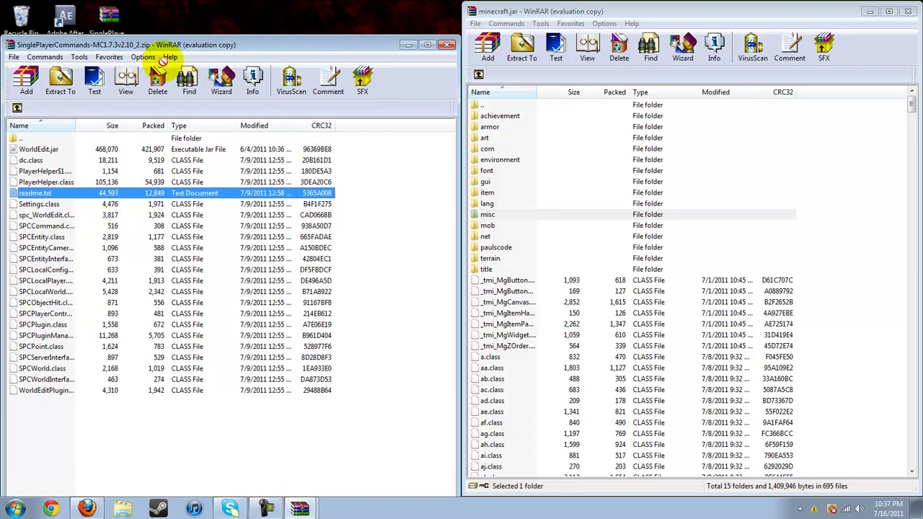
pyautogui.moveTo(191, 29); pyautogui.dragTo(194, 28)
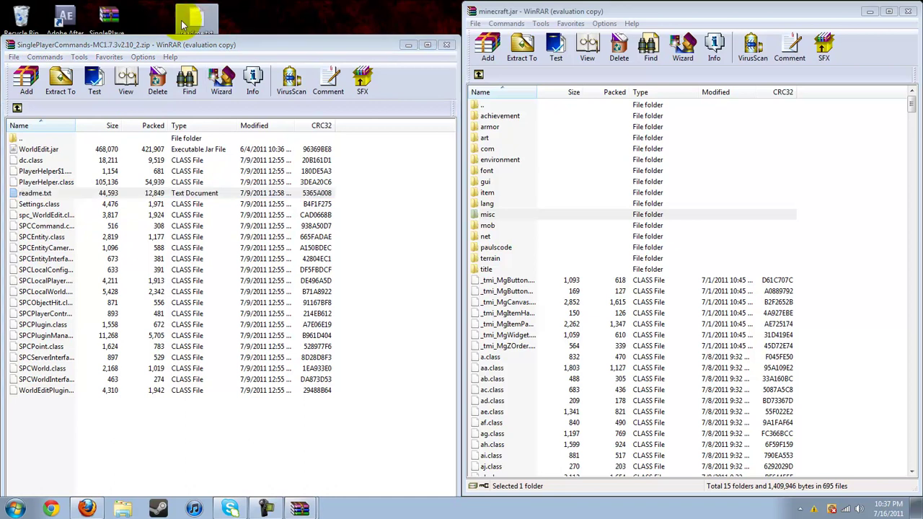
pyautogui.click(73, 195)
pyautogui.press('Delete')
pyautogui.press('Return')
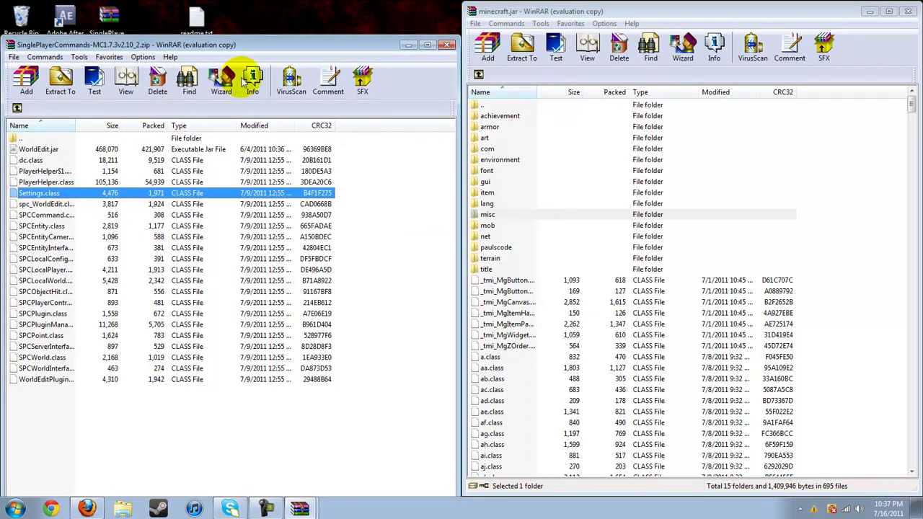
pyautogui.moveTo(247, 41)
pyautogui.mouseDown()
pyautogui.moveTo(325, 16)
pyautogui.moveTo(262, 122)
pyautogui.moveTo(233, 4)
pyautogui.mouseUp()
# Step: Drag the 21 class files from dc.class to WorldEditPlugin into minecraft.jar, replacing existing ones
pyautogui.click(141, 378)
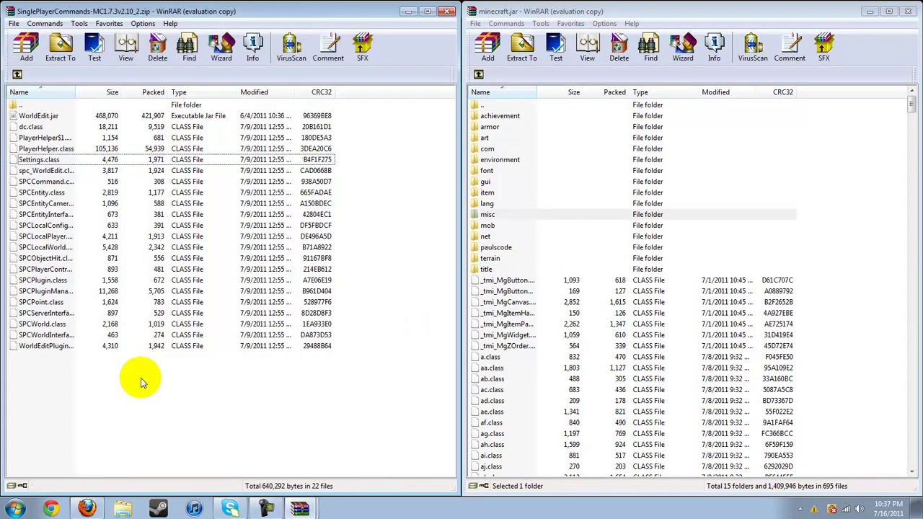
pyautogui.moveTo(143, 361); pyautogui.dragTo(108, 127)
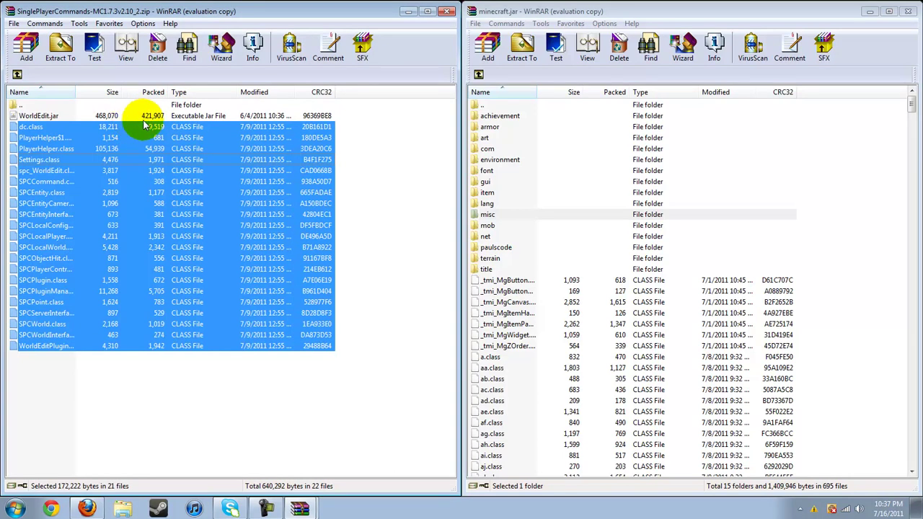
pyautogui.moveTo(185, 144); pyautogui.dragTo(768, 155)
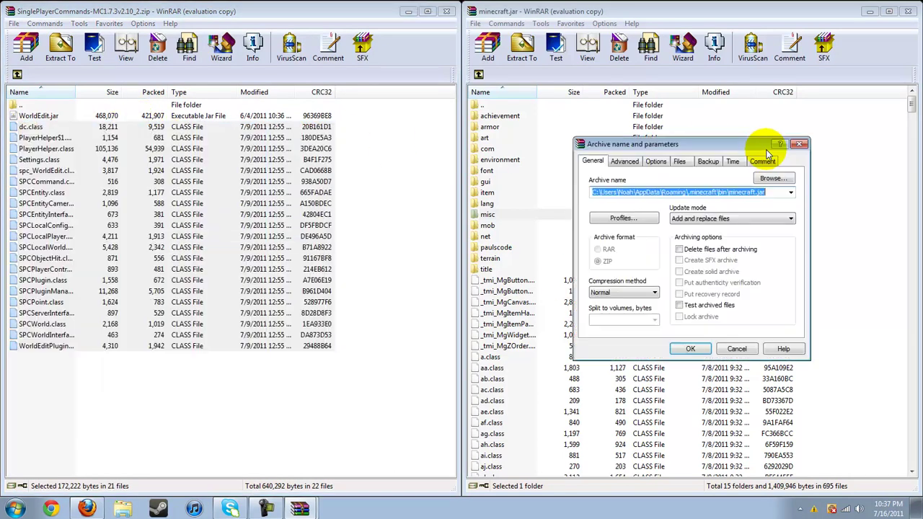
pyautogui.click(690, 349)
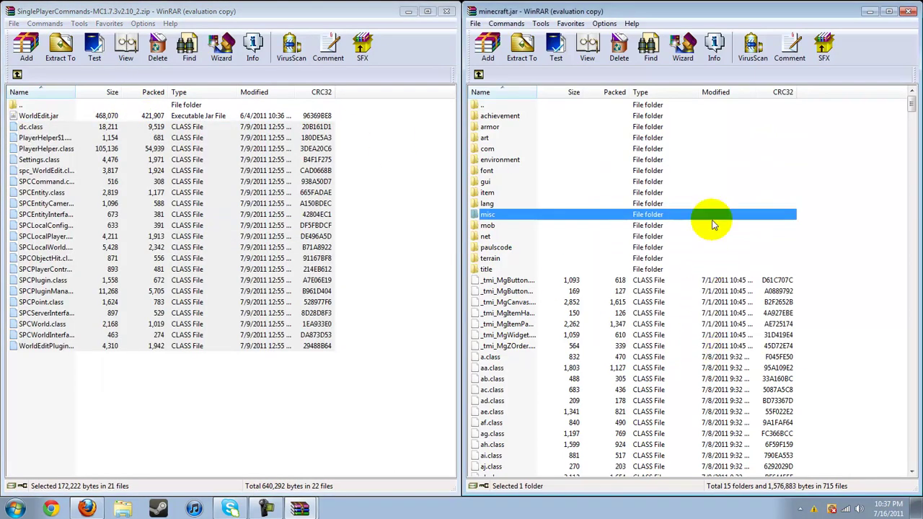
# Step: Close the minecraft.jar archive and reposition the mod archive window and icon
pyautogui.click(908, 12)
pyautogui.click(379, 161)
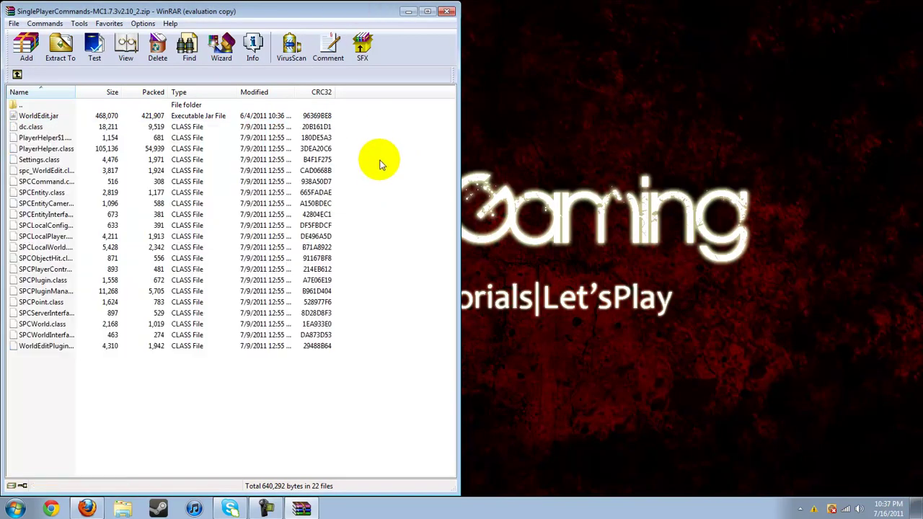
pyautogui.moveTo(332, 14)
pyautogui.mouseDown()
pyautogui.moveTo(733, 50)
pyautogui.moveTo(790, 14)
pyautogui.mouseUp()
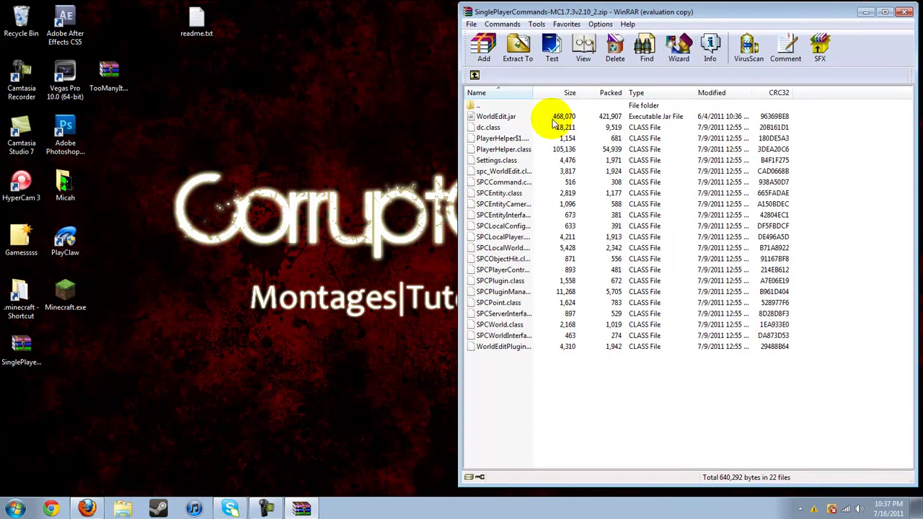
pyautogui.moveTo(18, 345); pyautogui.dragTo(109, 34)
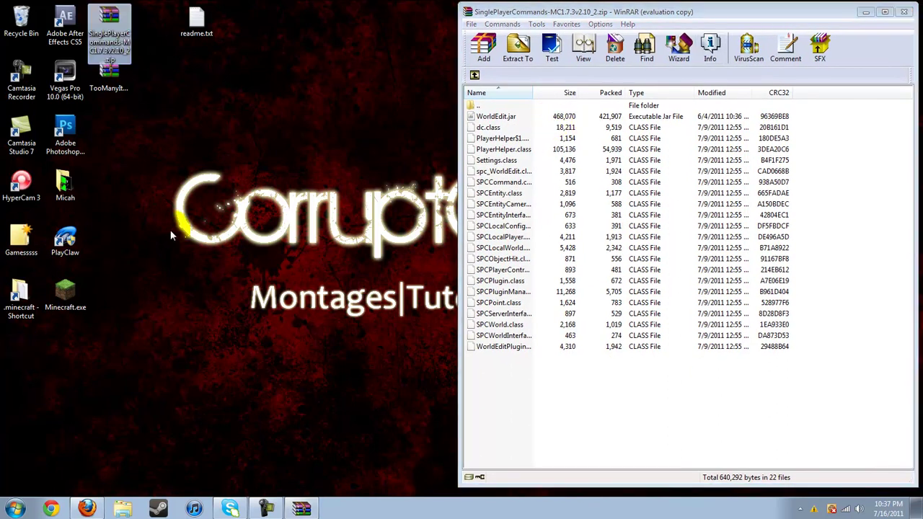
# Step: Copy WorldEdit.jar from the archive into the .minecraft bin folder
pyautogui.doubleClick(22, 300)
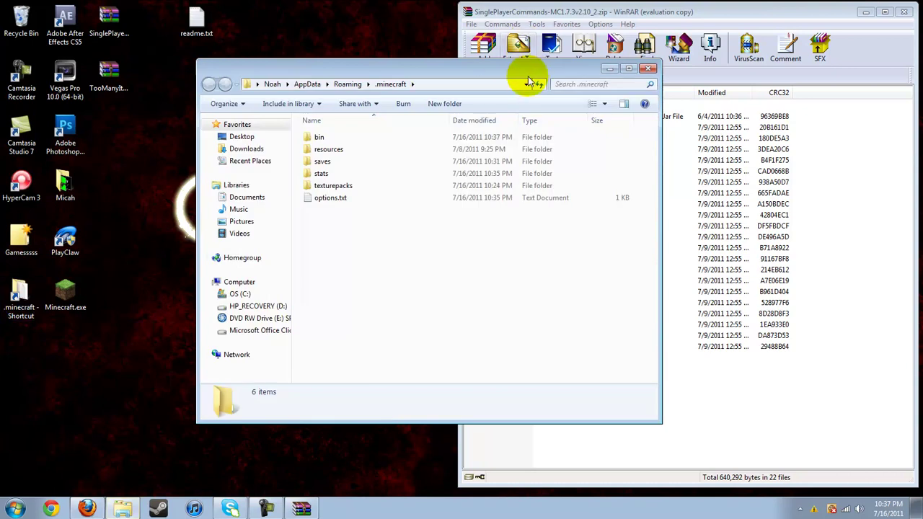
pyautogui.doubleClick(321, 137)
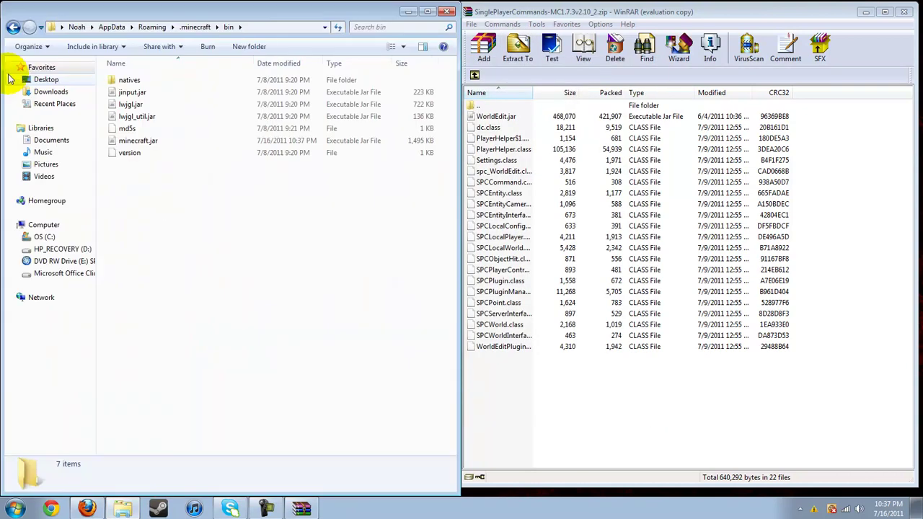
pyautogui.moveTo(560, 115)
pyautogui.mouseDown()
pyautogui.moveTo(224, 227)
pyautogui.moveTo(220, 220)
pyautogui.mouseUp()
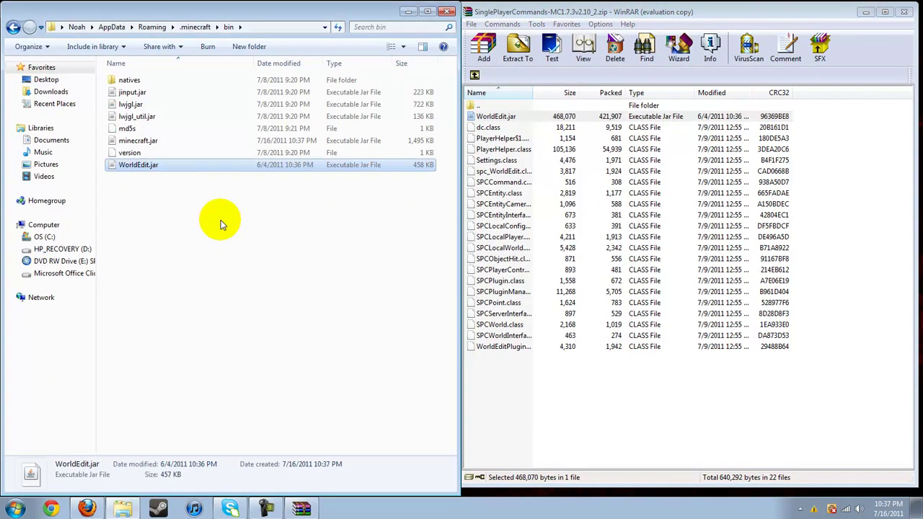
# Step: Close the Single Player Commands archive and the bin folder window
pyautogui.click(160, 142)
pyautogui.click(163, 207)
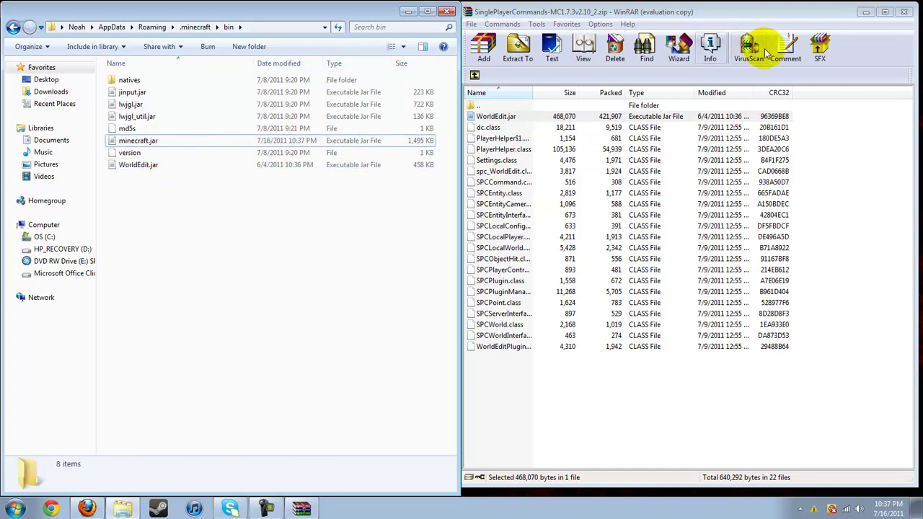
pyautogui.click(904, 12)
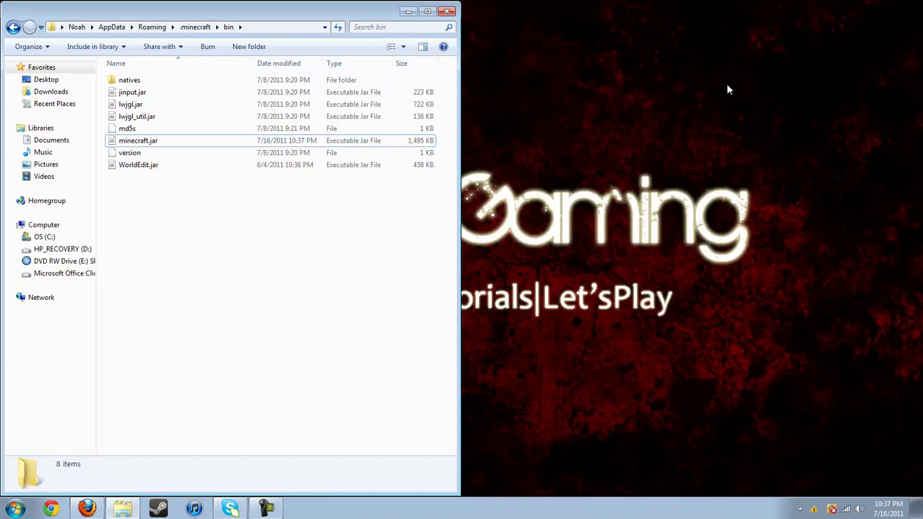
pyautogui.click(448, 12)
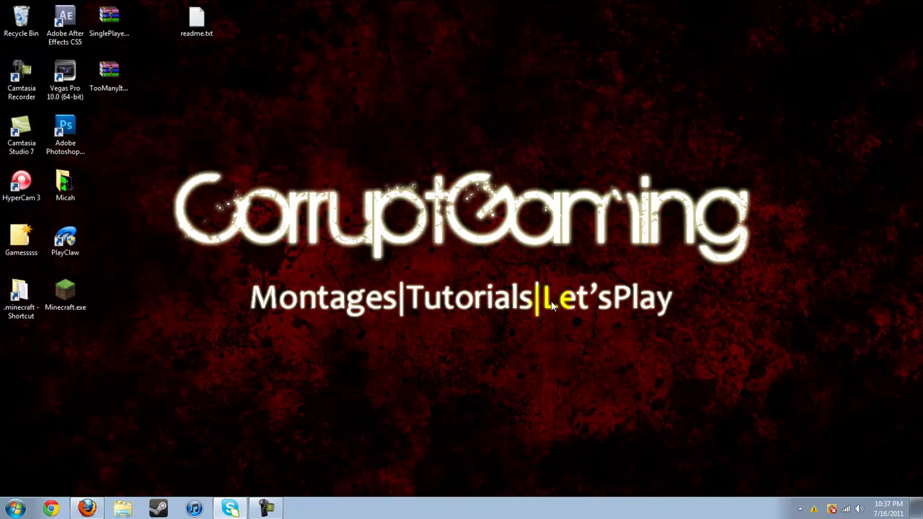
# Step: Launch Minecraft.exe in offline mode and load the singleplayer world 'New World'
pyautogui.doubleClick(68, 294)
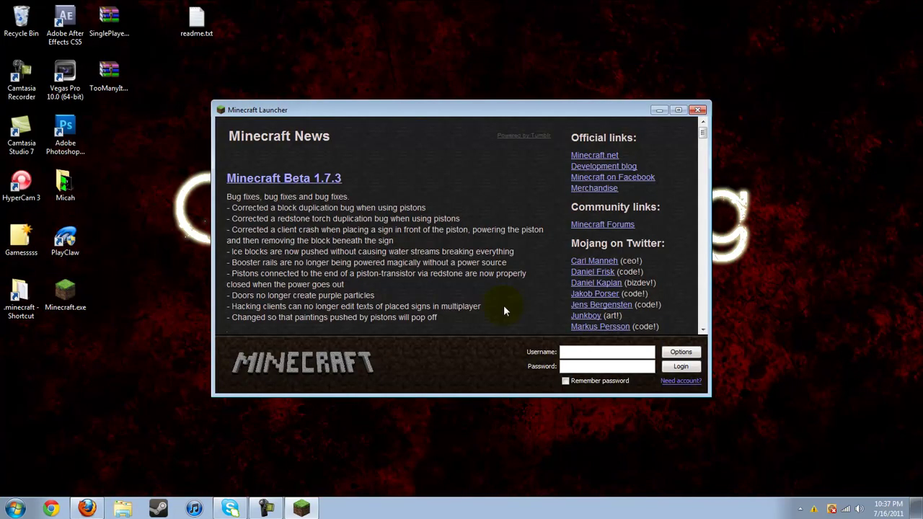
pyautogui.click(684, 369)
pyautogui.click(685, 371)
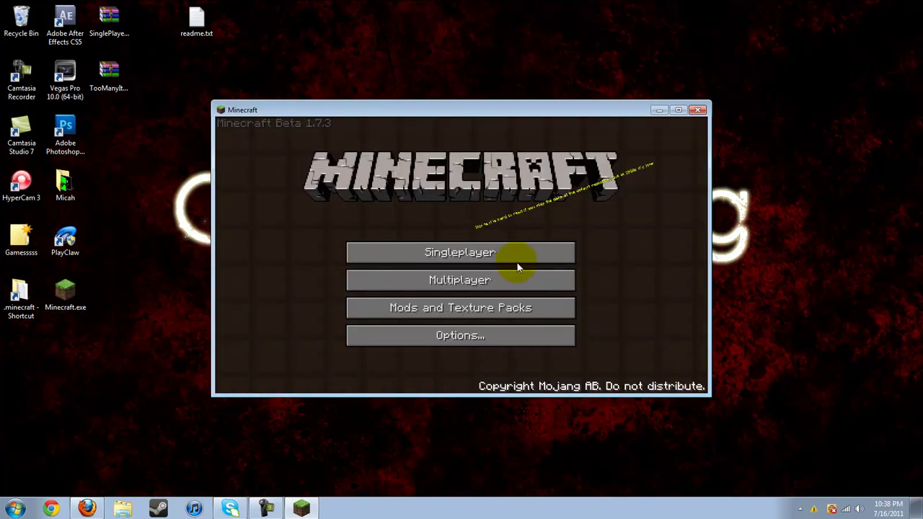
pyautogui.click(508, 253)
pyautogui.click(531, 379)
pyautogui.click(523, 243)
pyautogui.click(421, 193)
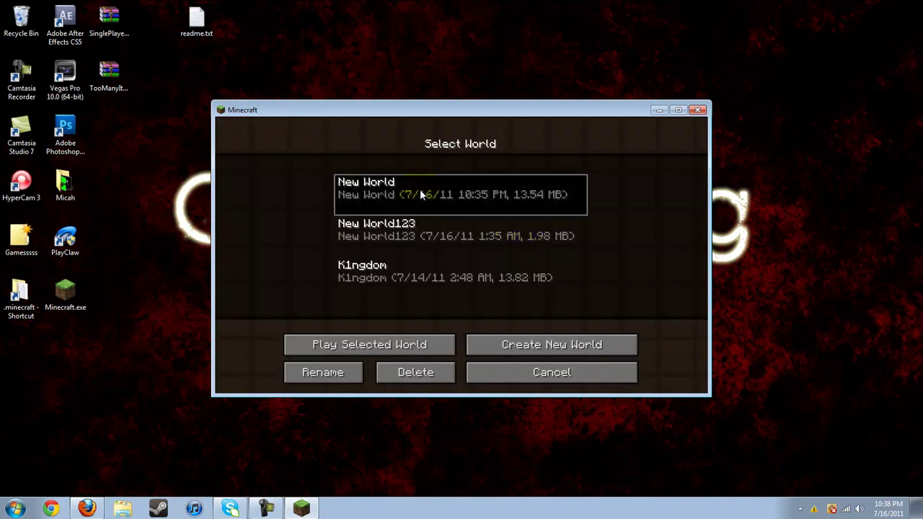
pyautogui.click(408, 344)
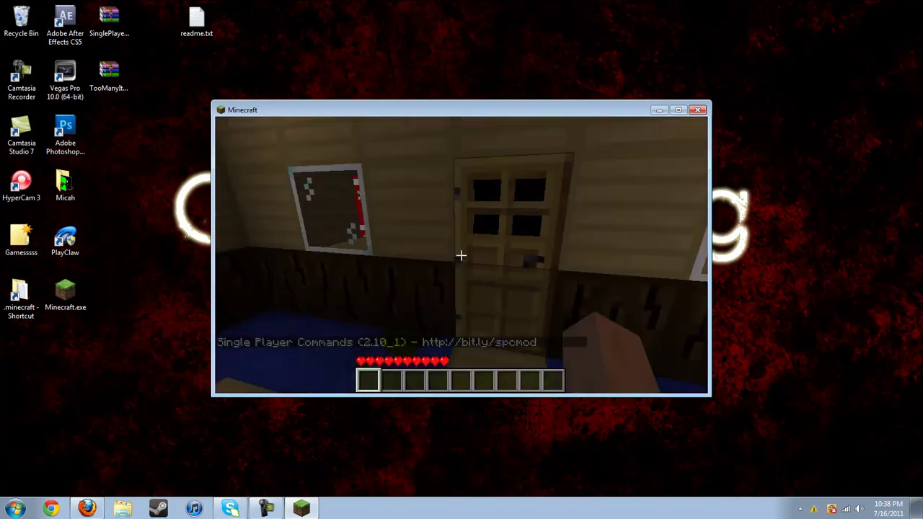
# Step: Get the WorldEdit wand with the //wand chat command, then show the TooManyItems inventory panel
pyautogui.press('t')
pyautogui.write('//wa')
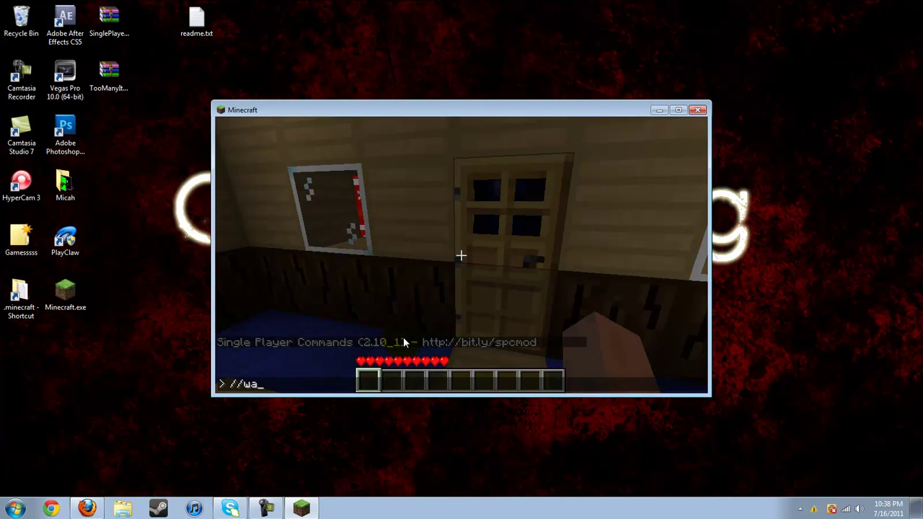
pyautogui.write('nd')
pyautogui.press('Return')
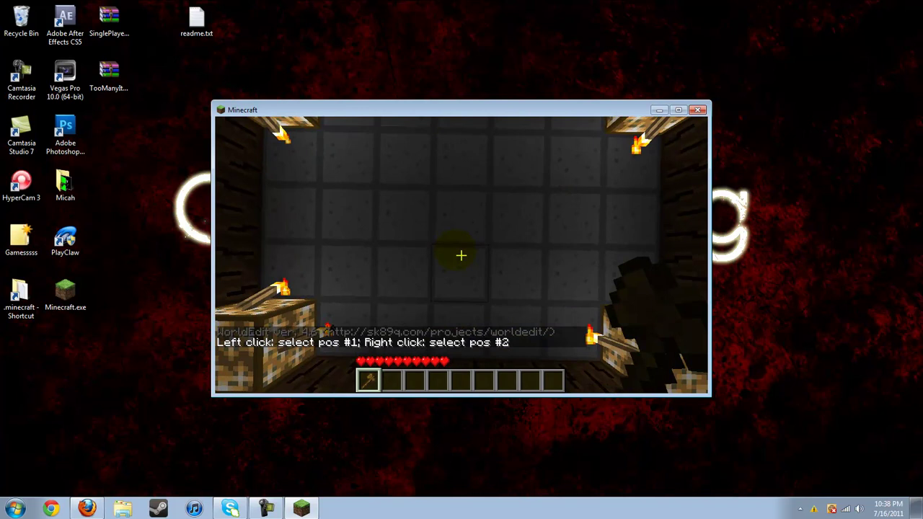
pyautogui.press('e')
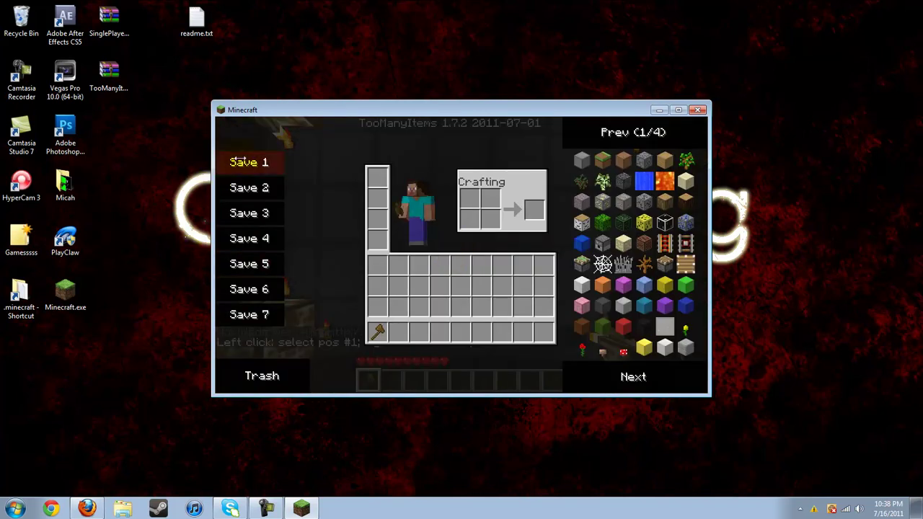